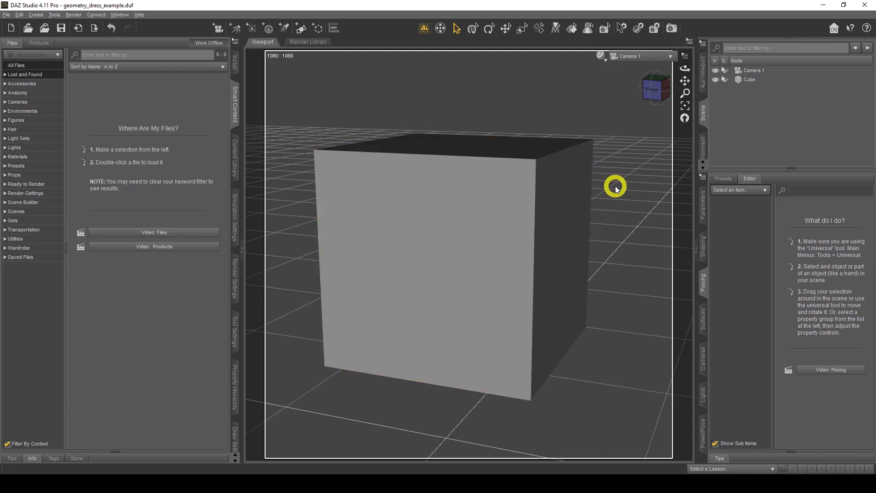
# Step: Set the viewport's draw style to Wire Shaded and activate the Geometry Editor tool
pyautogui.click(601, 60)
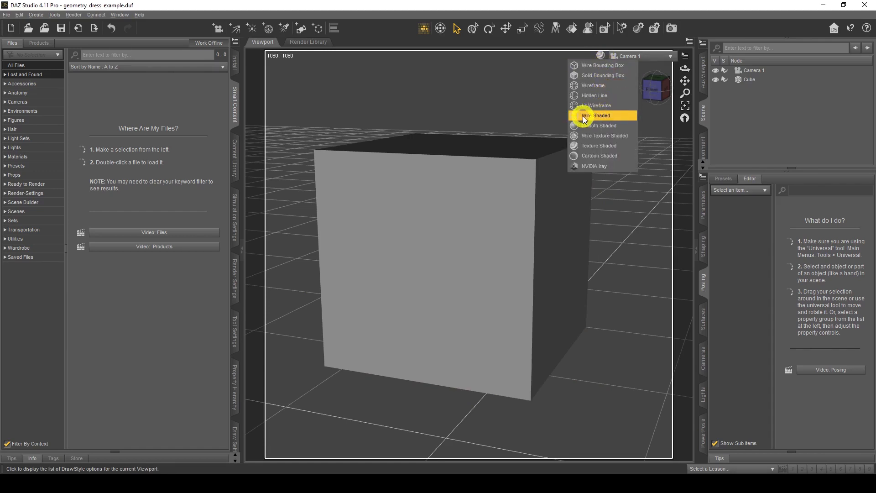
pyautogui.click(601, 116)
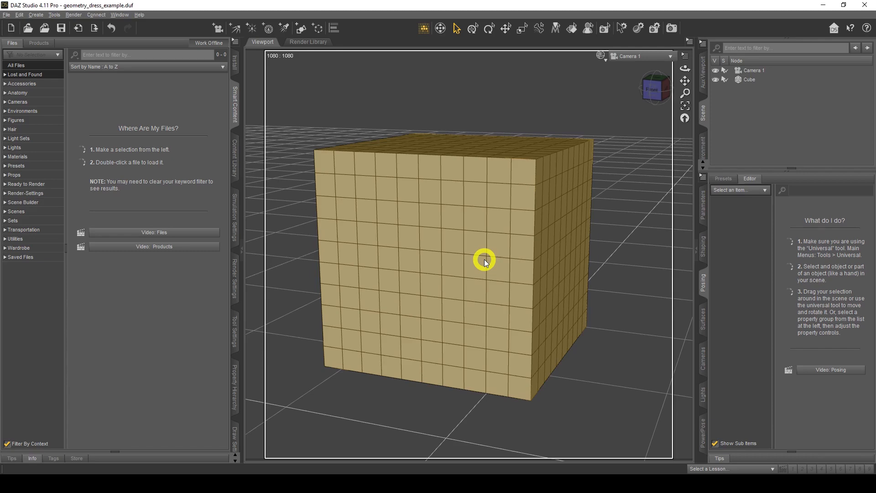
pyautogui.click(235, 324)
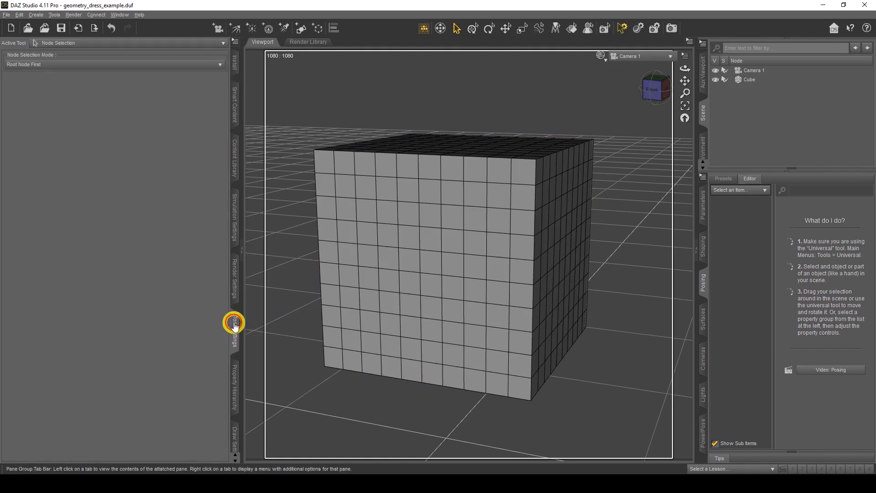
pyautogui.click(139, 44)
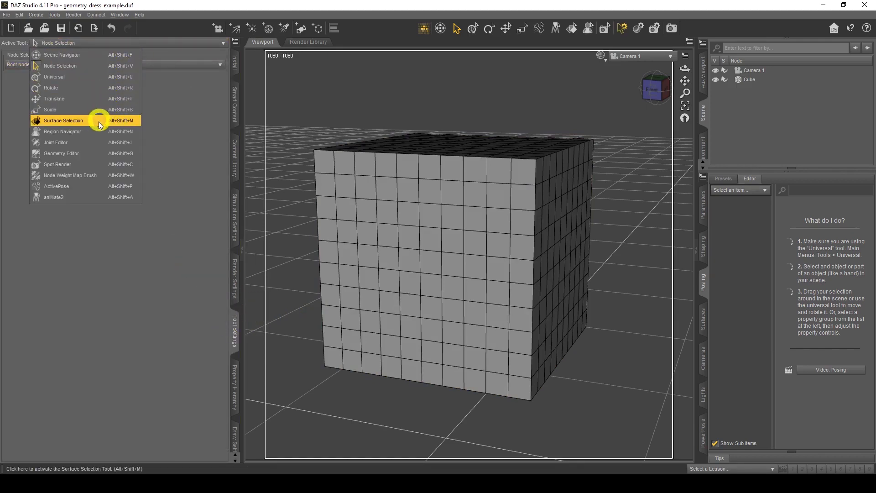
pyautogui.click(92, 152)
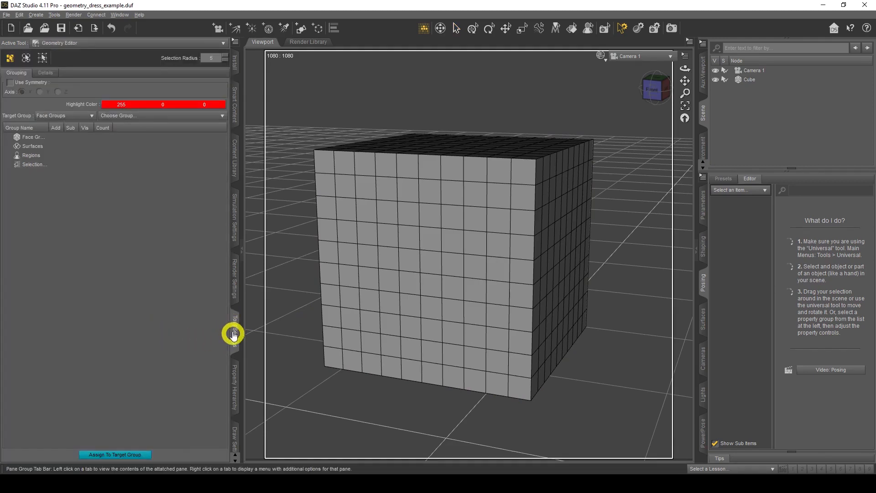
pyautogui.click(120, 15)
pyautogui.moveTo(124, 26)
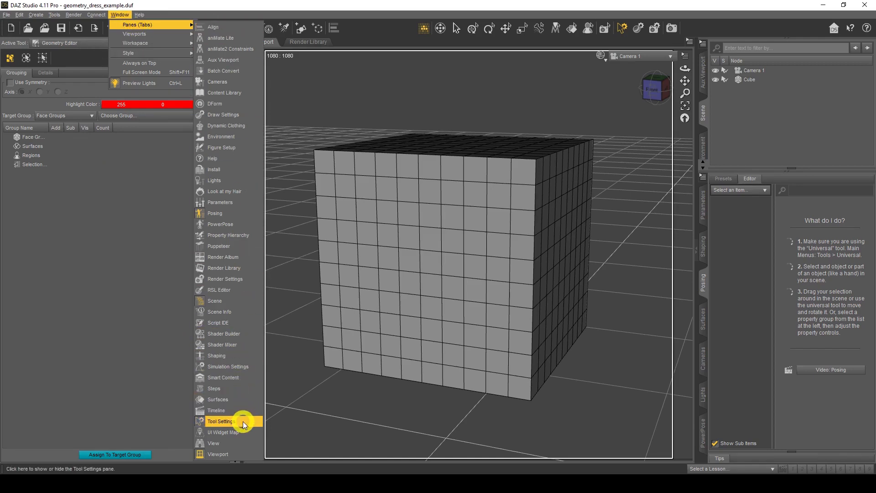
pyautogui.click(127, 208)
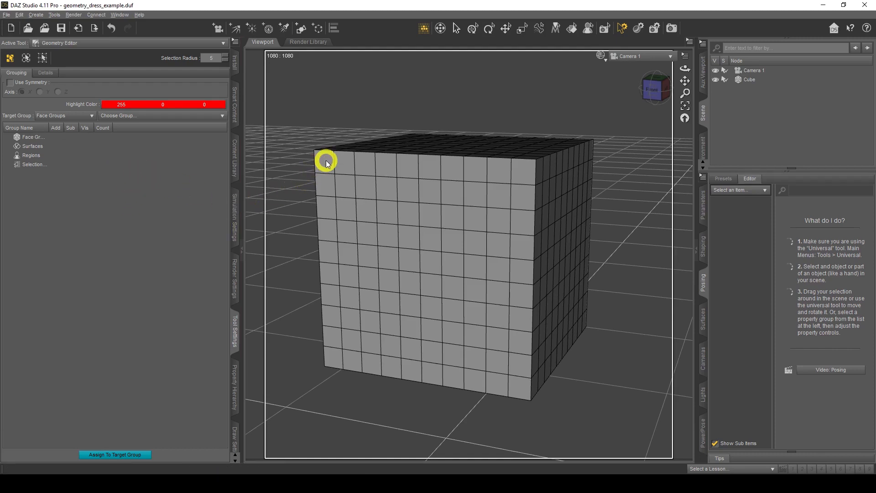
# Step: Select the Cube and select the top two rows of polygons on its front face
pyautogui.moveTo(327, 163); pyautogui.dragTo(524, 180)
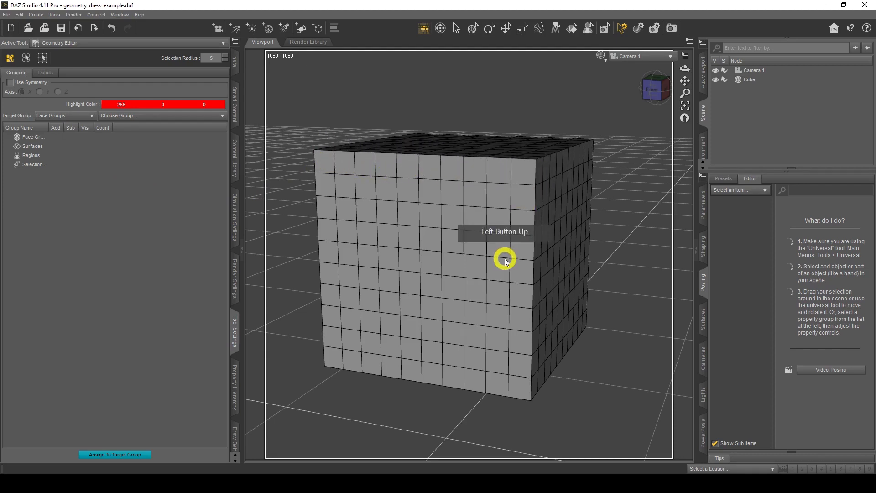
pyautogui.click(754, 82)
pyautogui.click(348, 196)
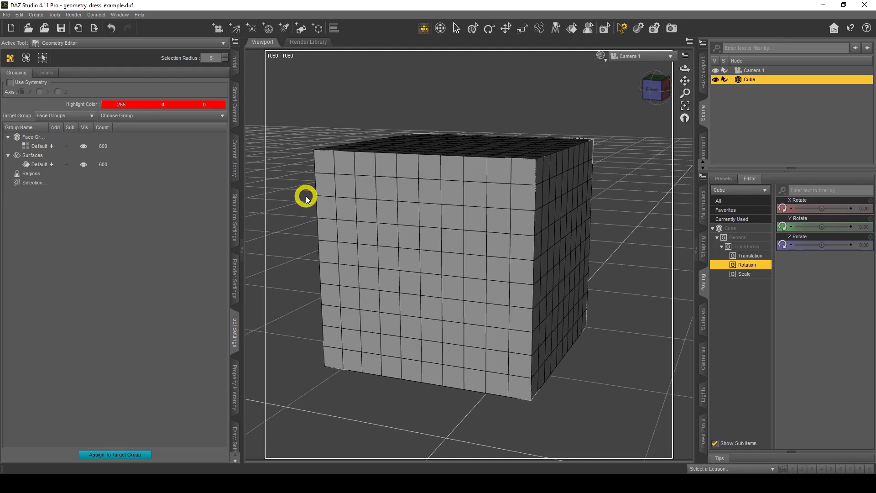
pyautogui.moveTo(325, 165)
pyautogui.mouseDown()
pyautogui.moveTo(522, 178)
pyautogui.moveTo(525, 189)
pyautogui.moveTo(330, 192)
pyautogui.mouseUp()
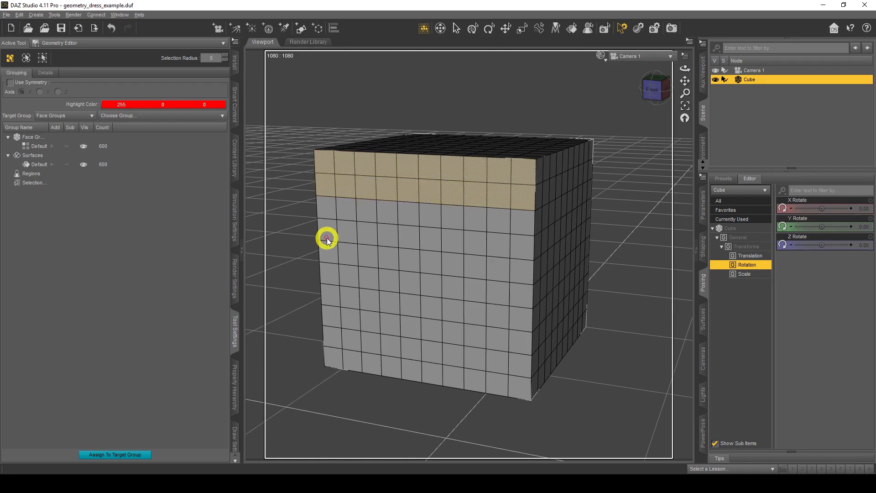
# Step: Select the fourth and fifth polygon rows on the front face and add the seventh and eighth rows, continuing onto the adjacent side
pyautogui.moveTo(328, 238)
pyautogui.mouseDown()
pyautogui.moveTo(509, 244)
pyautogui.moveTo(516, 266)
pyautogui.moveTo(335, 255)
pyautogui.mouseUp()
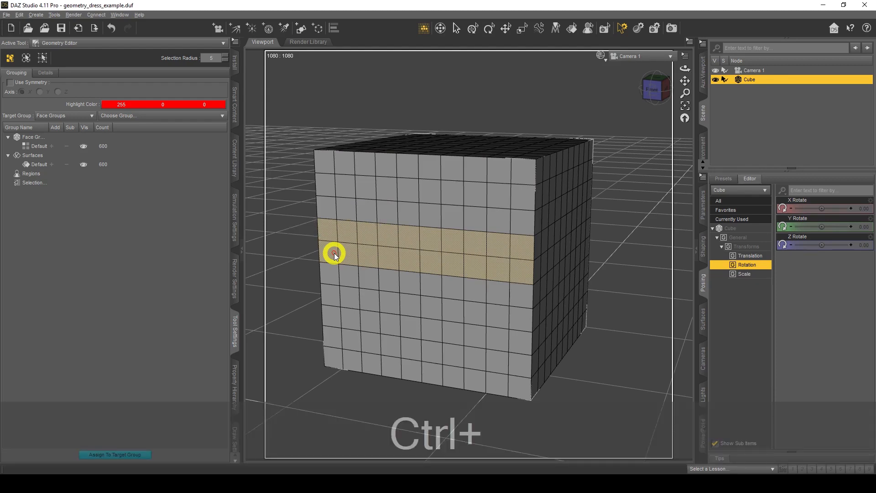
pyautogui.moveTo(332, 294)
pyautogui.keyDown('ctrl'); pyautogui.mouseDown()
pyautogui.moveTo(470, 307)
pyautogui.moveTo(516, 334)
pyautogui.moveTo(337, 321)
pyautogui.moveTo(575, 324)
pyautogui.moveTo(561, 303)
pyautogui.moveTo(583, 273)
pyautogui.moveTo(539, 329)
pyautogui.moveTo(553, 282)
pyautogui.mouseUp(); pyautogui.keyUp('ctrl')
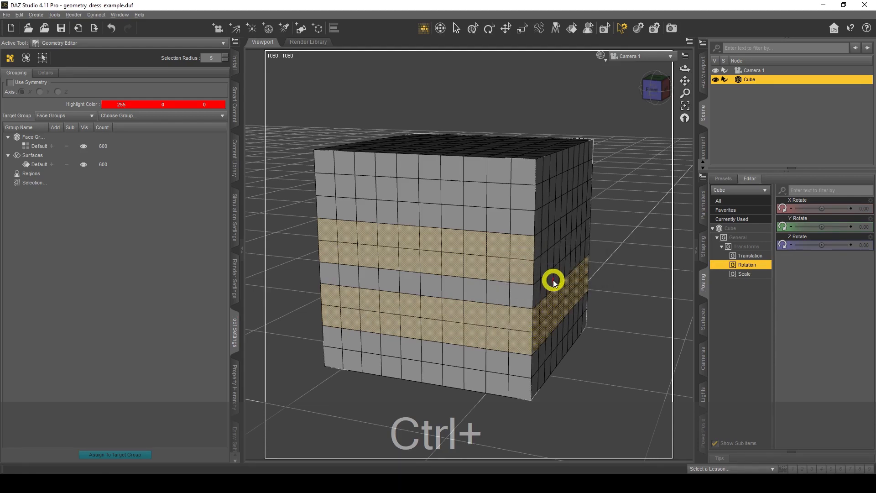
# Step: Add polygons on the cube's adjacent side, then replace the selection with a short strip in that side's third row
pyautogui.click(684, 68)
pyautogui.moveTo(684, 69); pyautogui.dragTo(684, 70)
pyautogui.keyDown('ctrl'); pyautogui.click(524, 275); pyautogui.keyUp('ctrl')
pyautogui.moveTo(528, 272)
pyautogui.keyDown('ctrl'); pyautogui.mouseDown()
pyautogui.moveTo(526, 193)
pyautogui.moveTo(516, 248)
pyautogui.moveTo(532, 208)
pyautogui.mouseUp(); pyautogui.keyUp('ctrl')
pyautogui.moveTo(448, 206); pyautogui.dragTo(338, 201)
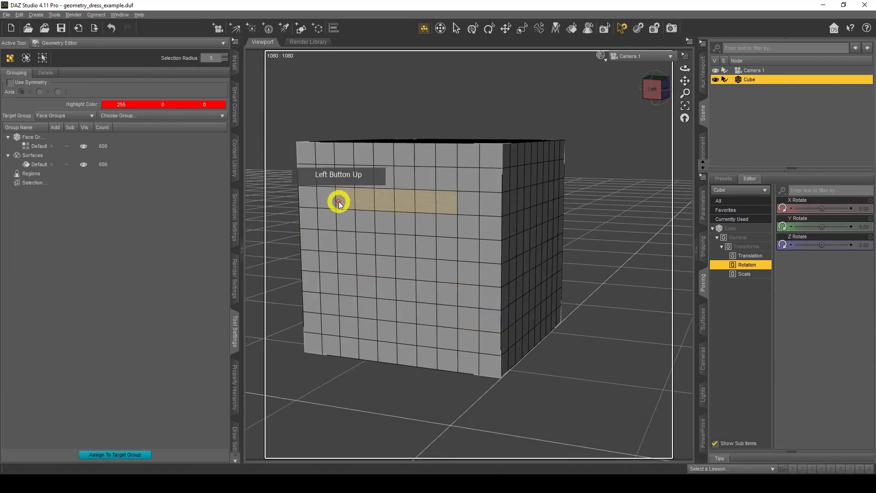
# Step: Select the upper rows of polygons on the front face and remove the inner ones below the top row from the selection
pyautogui.moveTo(687, 71); pyautogui.dragTo(688, 72)
pyautogui.moveTo(351, 163)
pyautogui.mouseDown()
pyautogui.moveTo(557, 168)
pyautogui.moveTo(518, 182)
pyautogui.moveTo(350, 182)
pyautogui.moveTo(500, 212)
pyautogui.moveTo(497, 224)
pyautogui.moveTo(453, 224)
pyautogui.mouseUp()
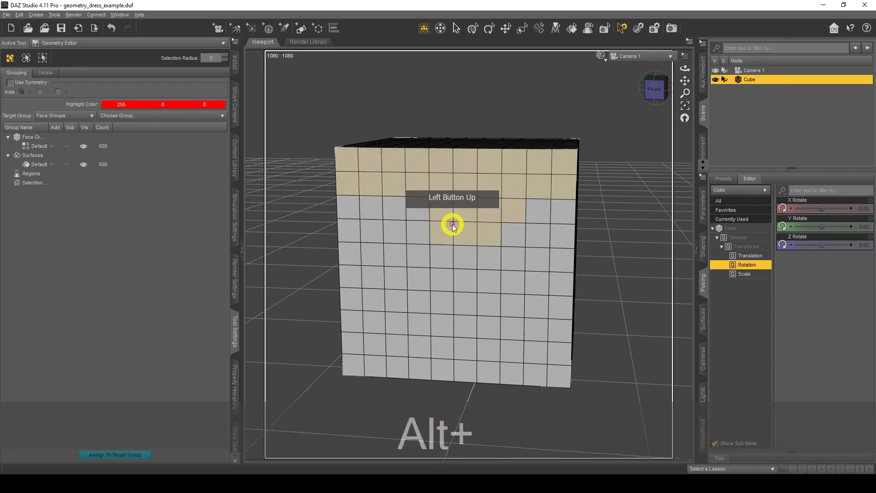
pyautogui.moveTo(512, 237)
pyautogui.keyDown('alt'); pyautogui.mouseDown()
pyautogui.moveTo(420, 235)
pyautogui.moveTo(434, 215)
pyautogui.moveTo(469, 219)
pyautogui.moveTo(464, 225)
pyautogui.moveTo(495, 212)
pyautogui.moveTo(528, 219)
pyautogui.moveTo(538, 206)
pyautogui.moveTo(528, 192)
pyautogui.moveTo(378, 185)
pyautogui.mouseUp(); pyautogui.keyUp('alt')
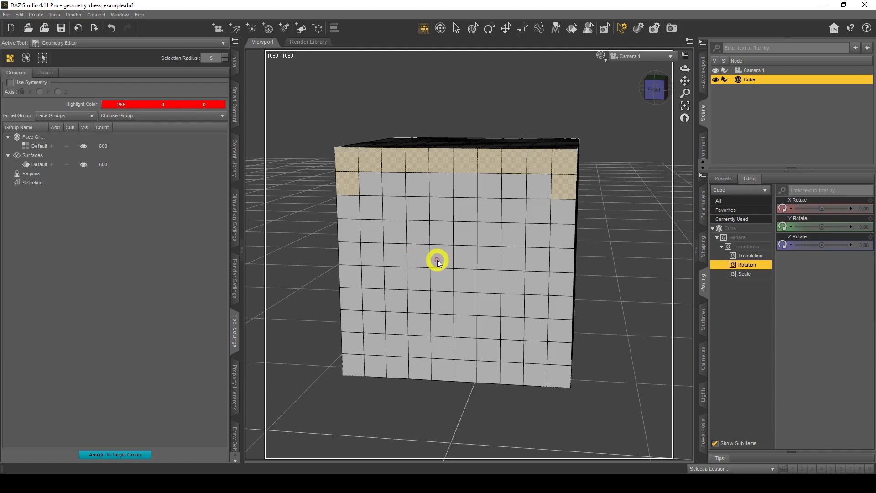
# Step: Set the selection mode to Drag Selection and select an irregular patch of polygons in the middle of the front face
pyautogui.click(442, 224)
pyautogui.click(446, 259)
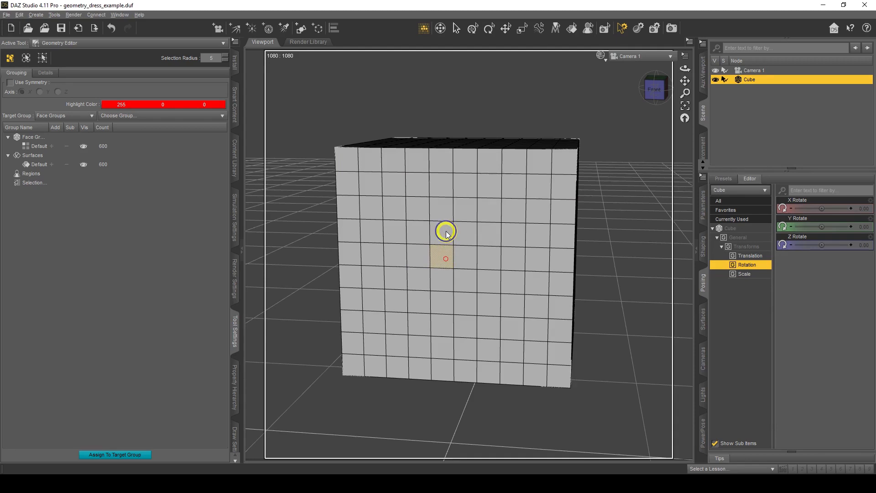
pyautogui.rightClick(446, 234)
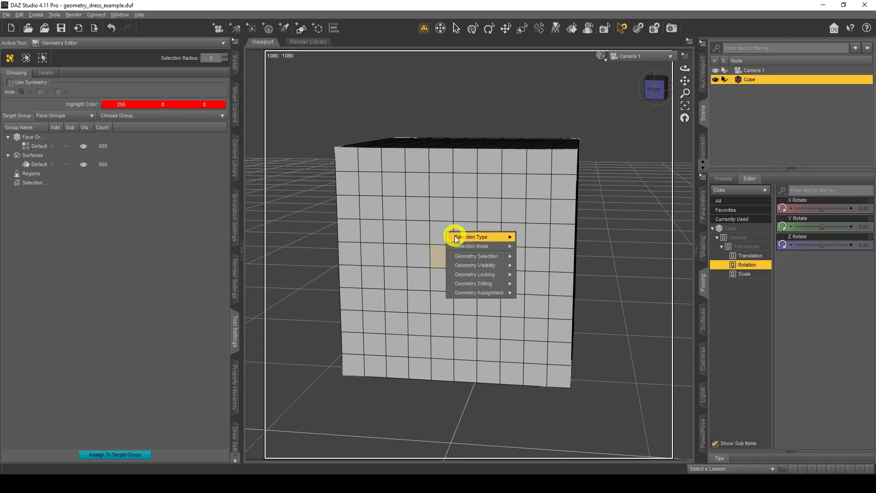
pyautogui.moveTo(456, 235)
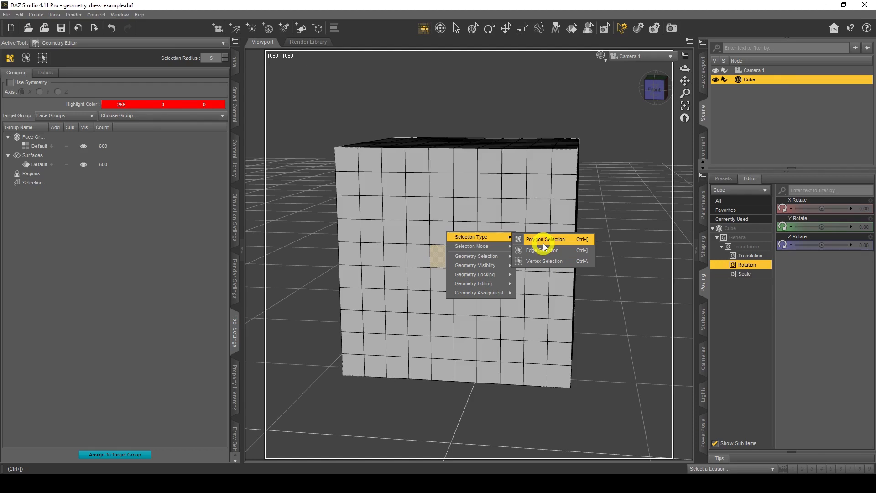
pyautogui.moveTo(488, 247)
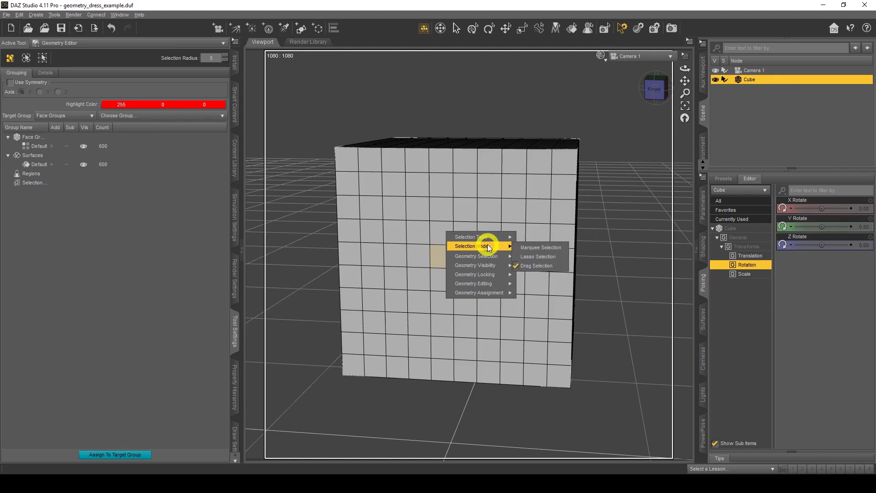
pyautogui.click(550, 267)
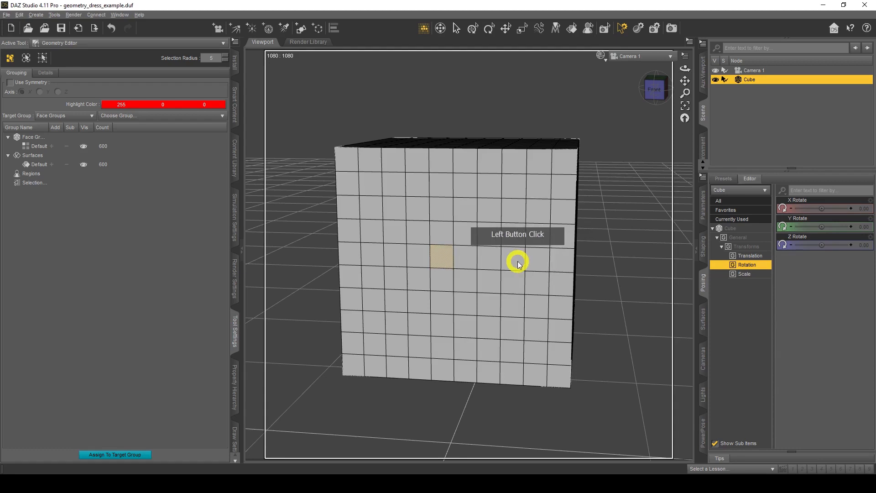
pyautogui.moveTo(527, 254)
pyautogui.mouseDown()
pyautogui.moveTo(518, 211)
pyautogui.moveTo(391, 197)
pyautogui.moveTo(418, 295)
pyautogui.moveTo(520, 286)
pyautogui.moveTo(526, 245)
pyautogui.mouseUp()
# Step: Switch the selection mode to Marquee Selection and select a block of polygons eight columns by six rows on the front face
pyautogui.rightClick(429, 212)
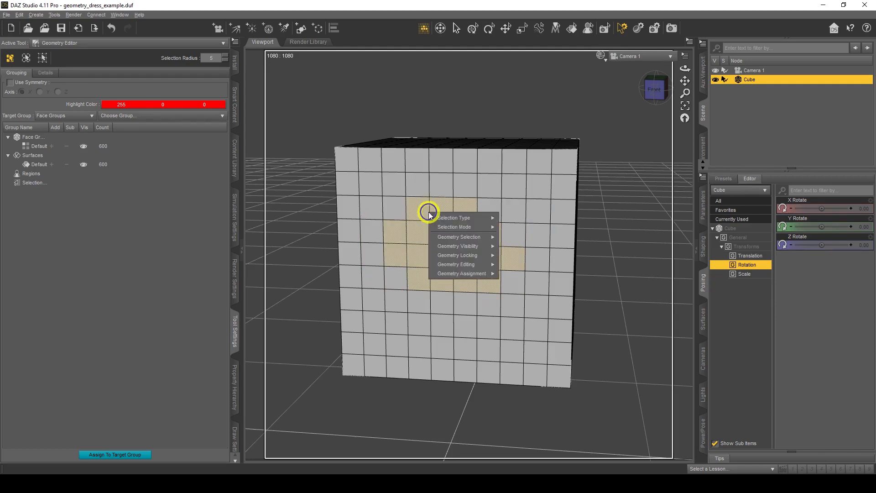
pyautogui.click(524, 227)
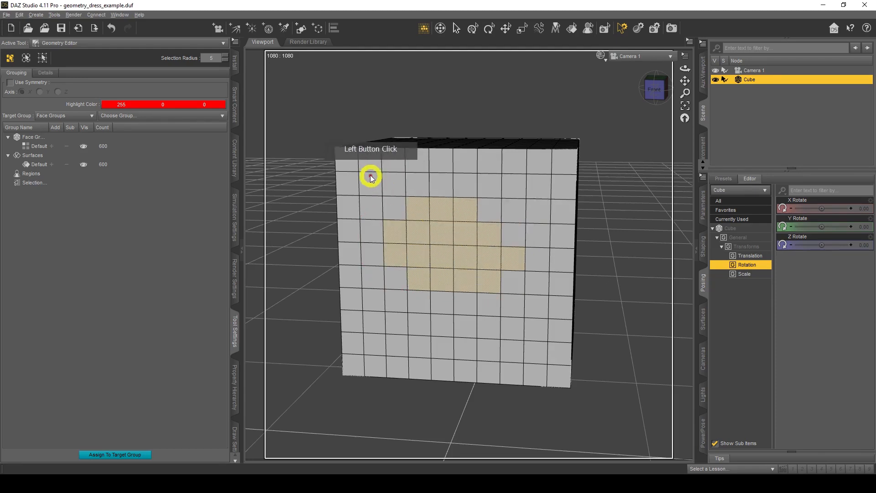
pyautogui.moveTo(363, 175); pyautogui.dragTo(569, 329)
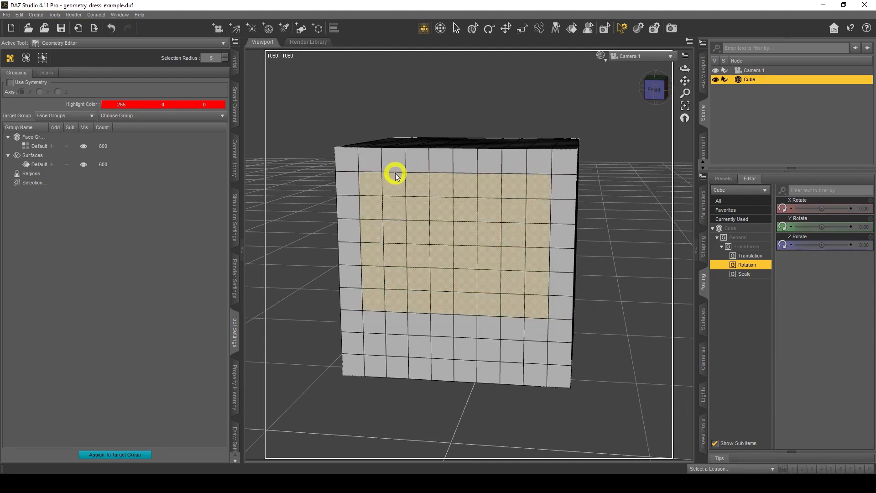
# Step: Return the selection mode to Drag Selection and select a single polygon in the third row of the front face
pyautogui.rightClick(407, 182)
pyautogui.moveTo(450, 196)
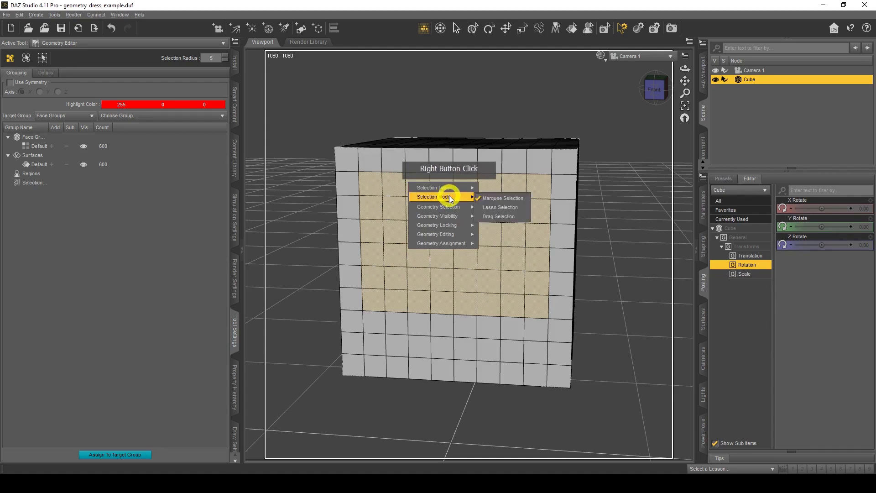
pyautogui.click(501, 216)
pyautogui.click(415, 201)
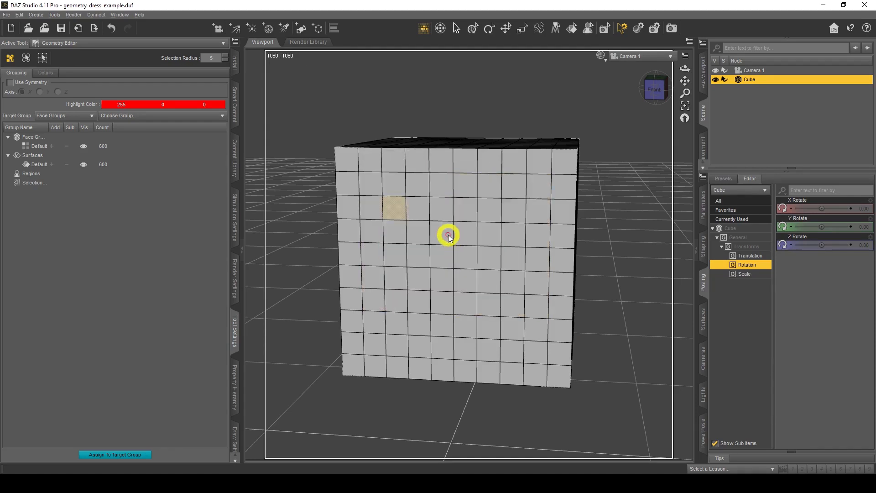
pyautogui.rightClick(444, 231)
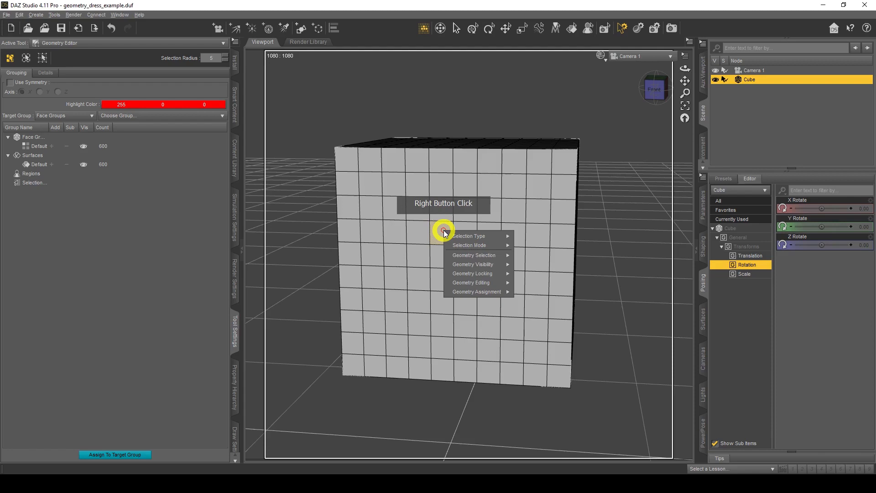
pyautogui.moveTo(496, 283)
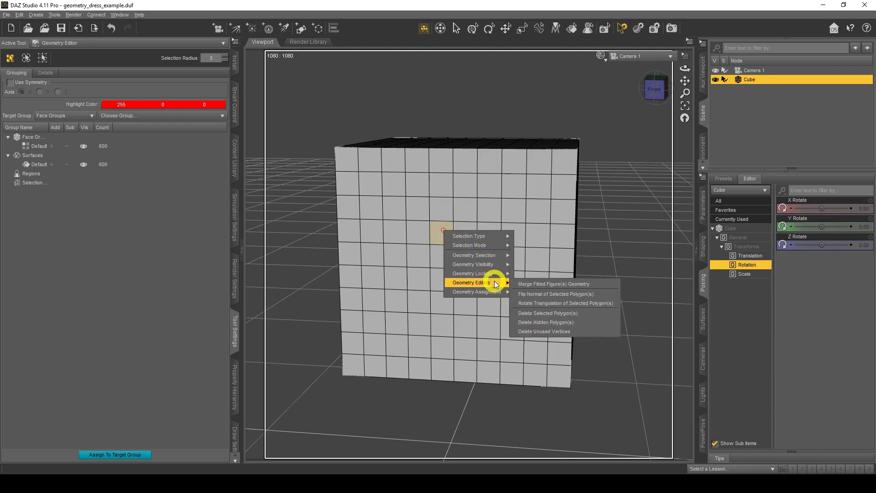
pyautogui.moveTo(497, 255)
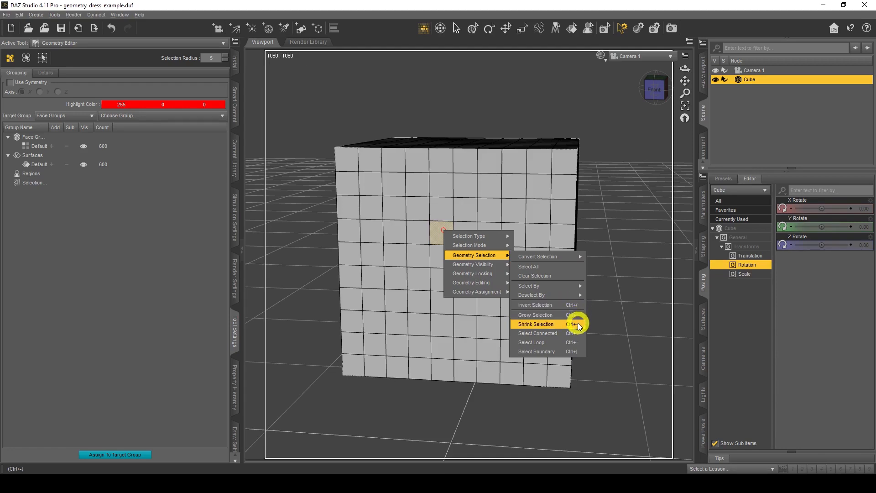
pyautogui.click(470, 204)
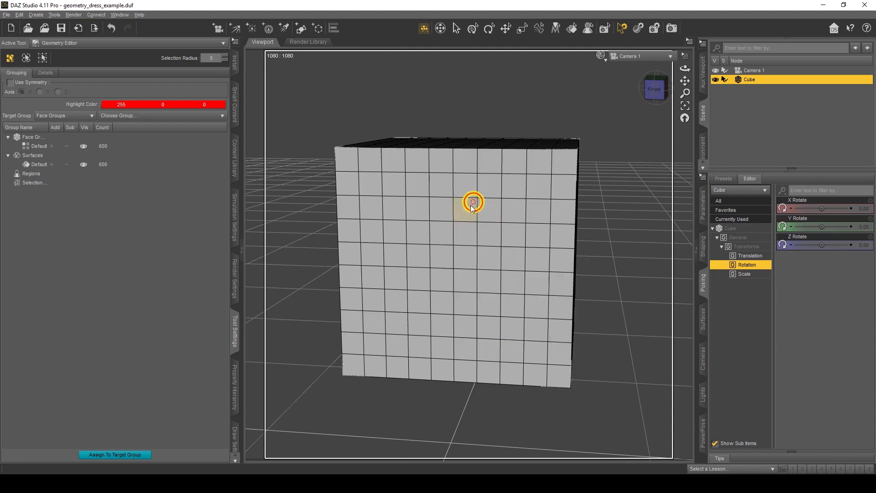
# Step: Select a two-by-two block of polygons at the front face's centre and grow the selection repeatedly until it spreads onto the adjacent sides
pyautogui.click(446, 255)
pyautogui.moveTo(465, 268)
pyautogui.mouseDown()
pyautogui.moveTo(447, 274)
pyautogui.moveTo(450, 230)
pyautogui.mouseUp()
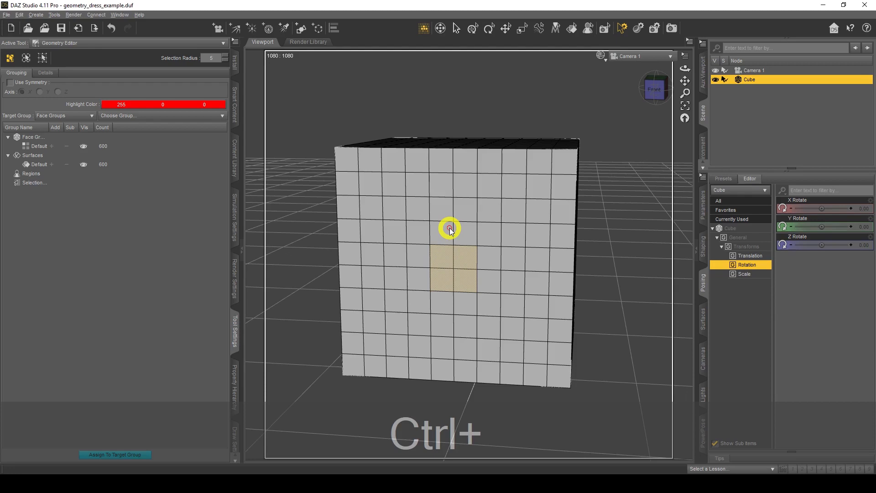
pyautogui.press('ctrl+KP_Add')
pyautogui.press('ctrl+KP_Add')
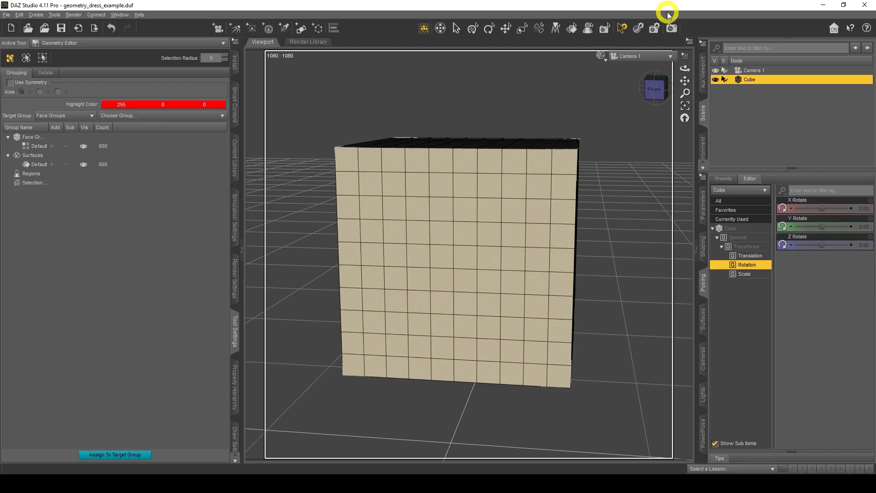
pyautogui.moveTo(684, 69); pyautogui.dragTo(684, 72)
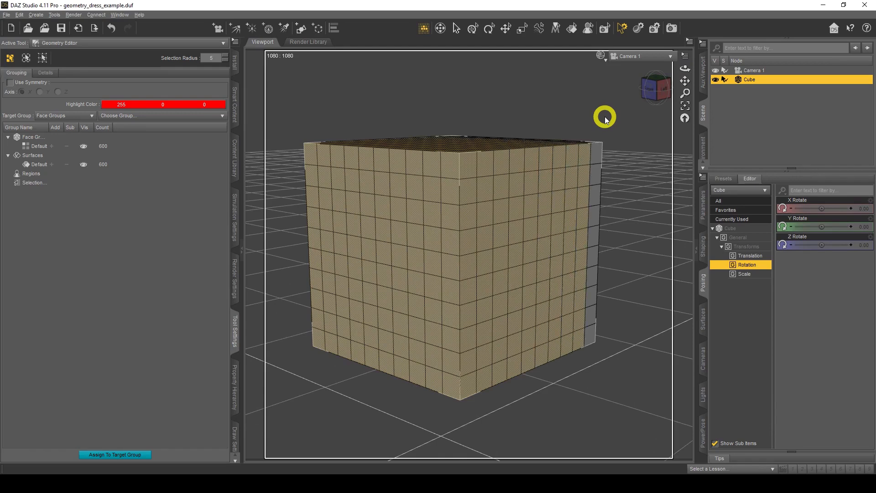
# Step: Replace the grown selection with a single polygon near the upper corner of the cube's front face
pyautogui.click(428, 227)
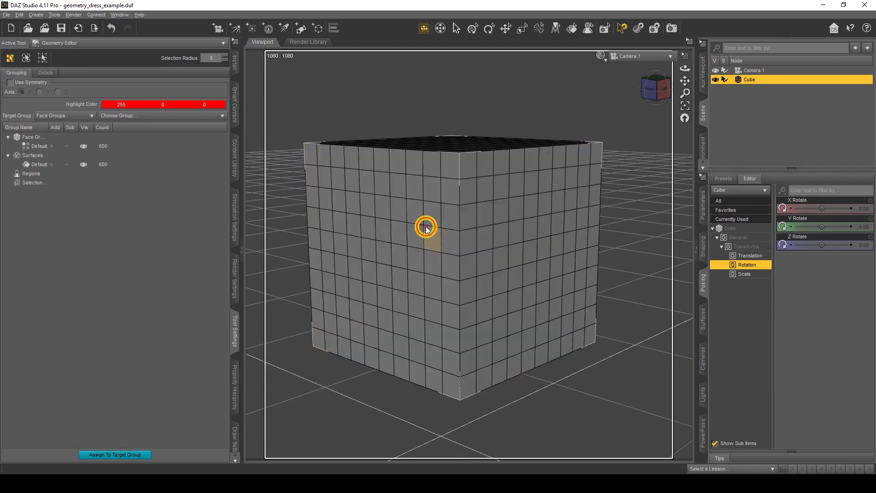
pyautogui.moveTo(685, 69); pyautogui.dragTo(685, 70)
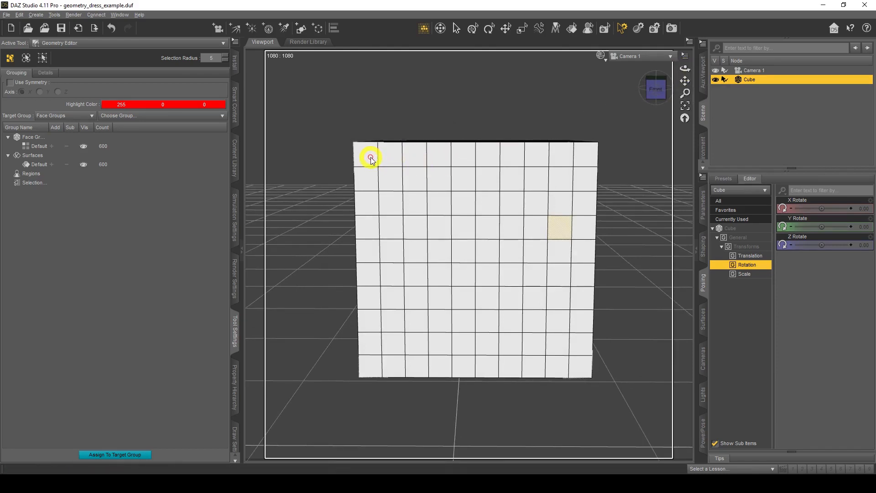
pyautogui.moveTo(371, 158)
pyautogui.mouseDown()
pyautogui.moveTo(519, 157)
pyautogui.moveTo(583, 174)
pyautogui.moveTo(414, 177)
pyautogui.moveTo(372, 198)
pyautogui.moveTo(534, 198)
pyautogui.moveTo(581, 225)
pyautogui.moveTo(473, 221)
pyautogui.moveTo(411, 201)
pyautogui.mouseUp()
pyautogui.click(391, 182)
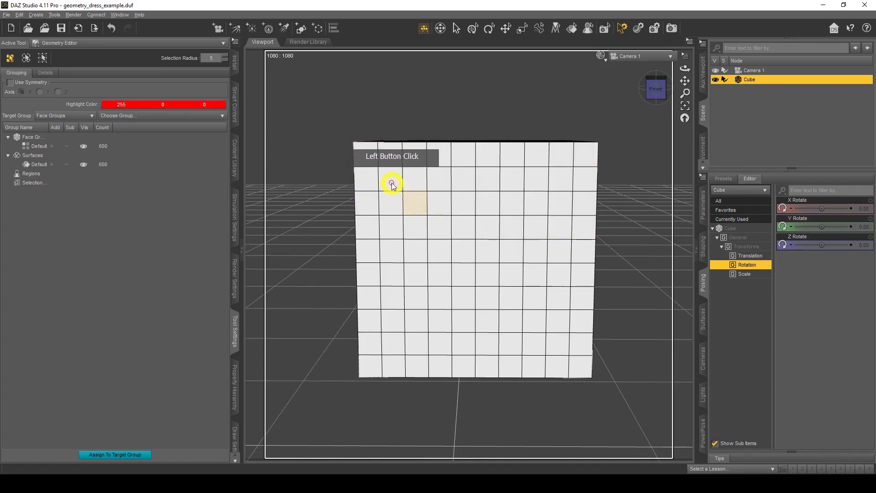
# Step: Select a square ring of polygons one row in from the front face's edges and apply Select Boundary to it
pyautogui.click(391, 182)
pyautogui.moveTo(391, 181)
pyautogui.mouseDown()
pyautogui.moveTo(524, 180)
pyautogui.moveTo(563, 202)
pyautogui.moveTo(563, 346)
pyautogui.moveTo(403, 346)
pyautogui.moveTo(396, 189)
pyautogui.mouseUp()
pyautogui.rightClick(449, 183)
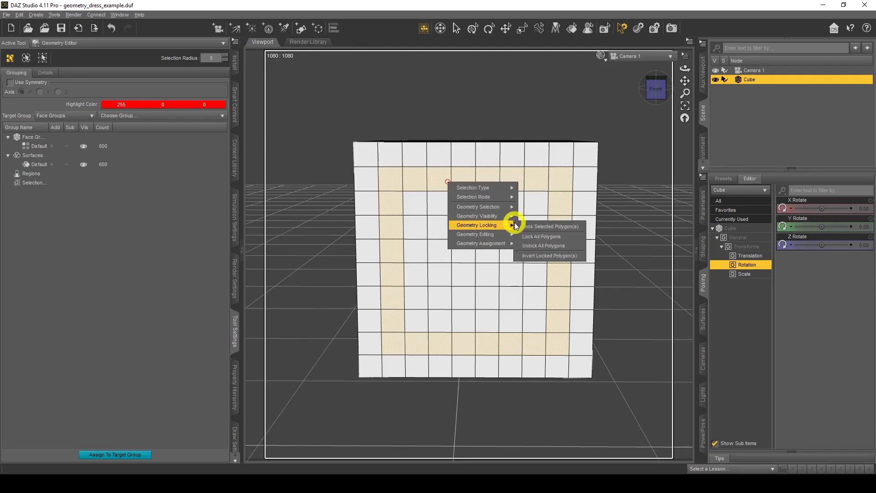
pyautogui.moveTo(502, 210)
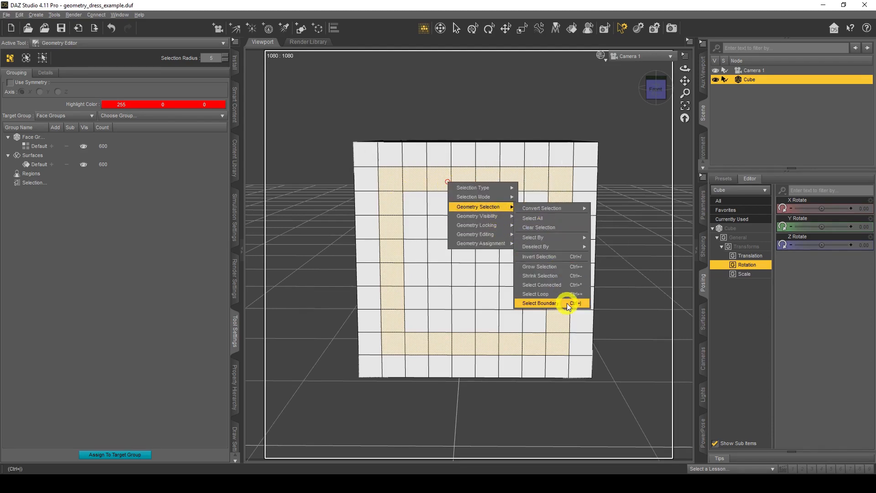
pyautogui.click(566, 304)
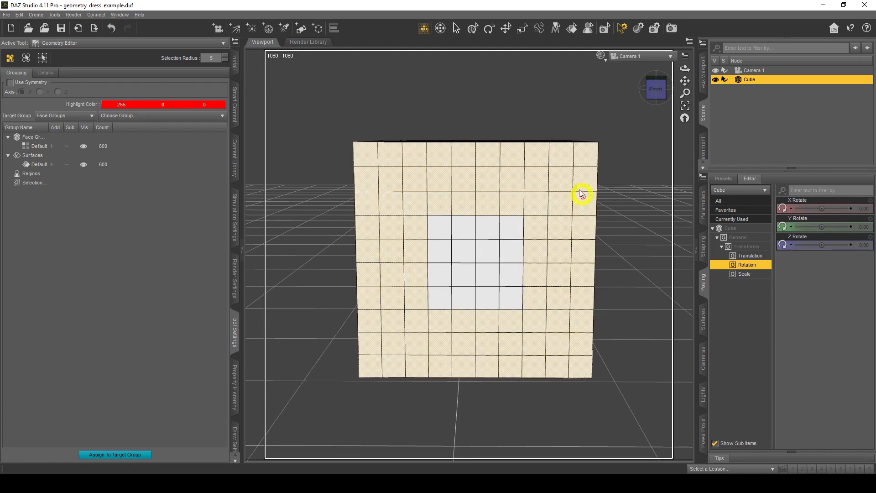
# Step: Add the unselected central four-by-four block to the selection, then replace everything with a single polygon in the fourth row
pyautogui.moveTo(686, 69); pyautogui.dragTo(689, 69)
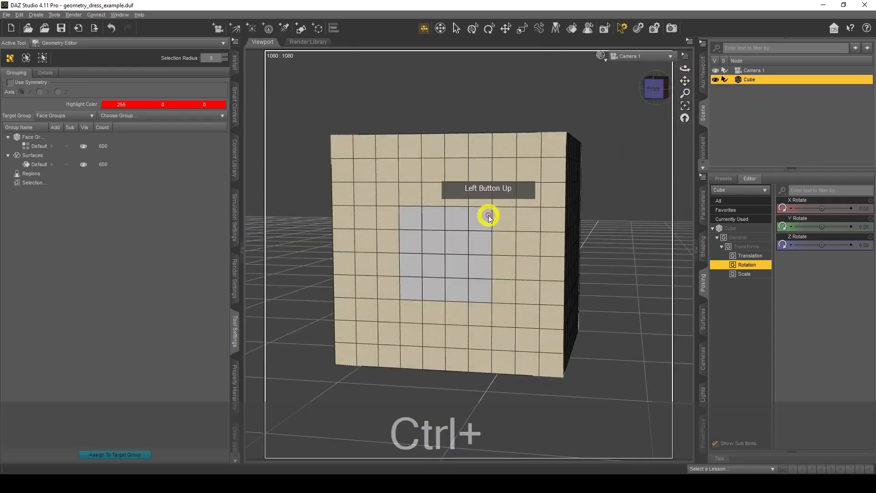
pyautogui.moveTo(412, 236)
pyautogui.keyDown('ctrl'); pyautogui.mouseDown()
pyautogui.moveTo(425, 297)
pyautogui.moveTo(495, 202)
pyautogui.moveTo(516, 291)
pyautogui.mouseUp(); pyautogui.keyUp('ctrl')
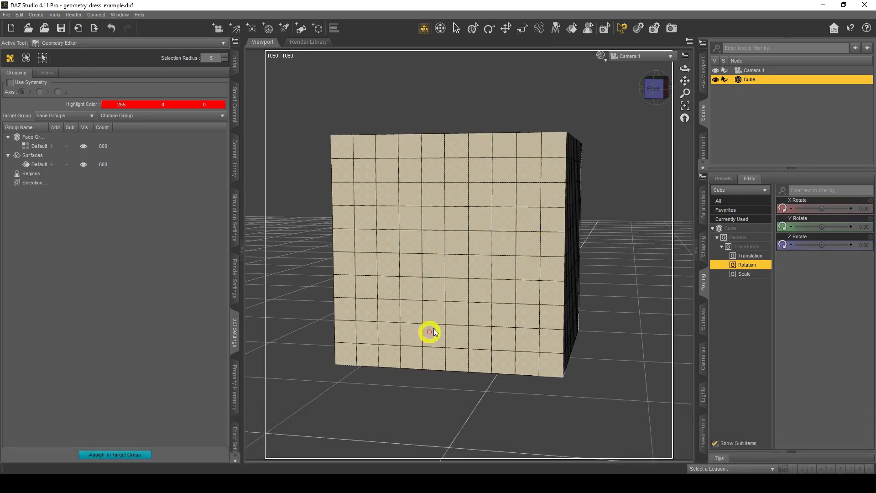
pyautogui.moveTo(687, 71); pyautogui.dragTo(687, 71)
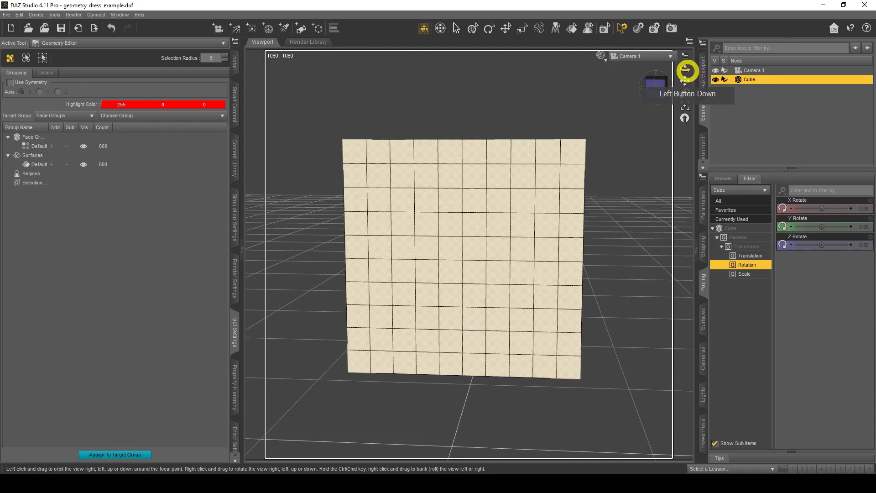
pyautogui.click(444, 217)
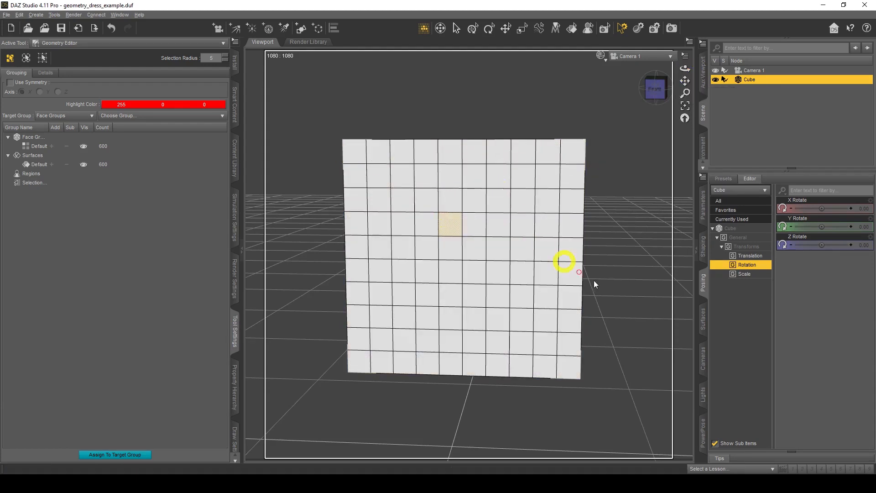
# Step: Show the Default surface of the cube in the surface editor and widen the Group Name column of the Geometry Editor
pyautogui.click(703, 318)
pyautogui.click(750, 178)
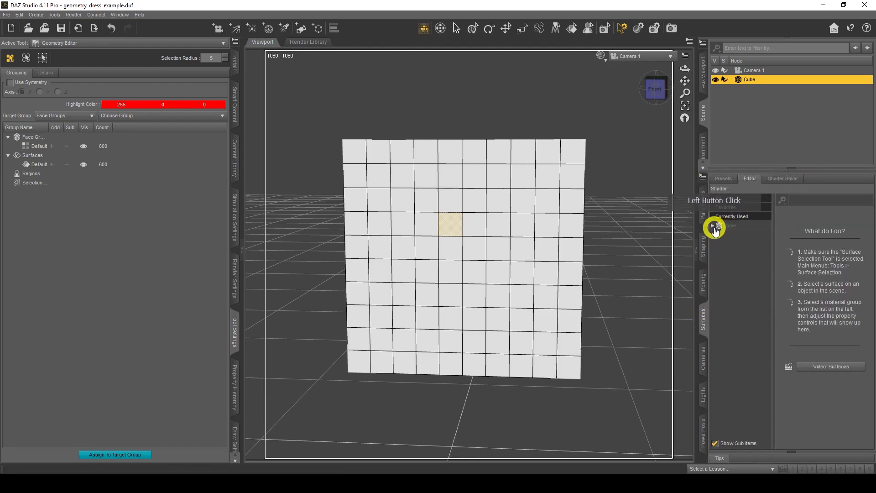
pyautogui.click(736, 226)
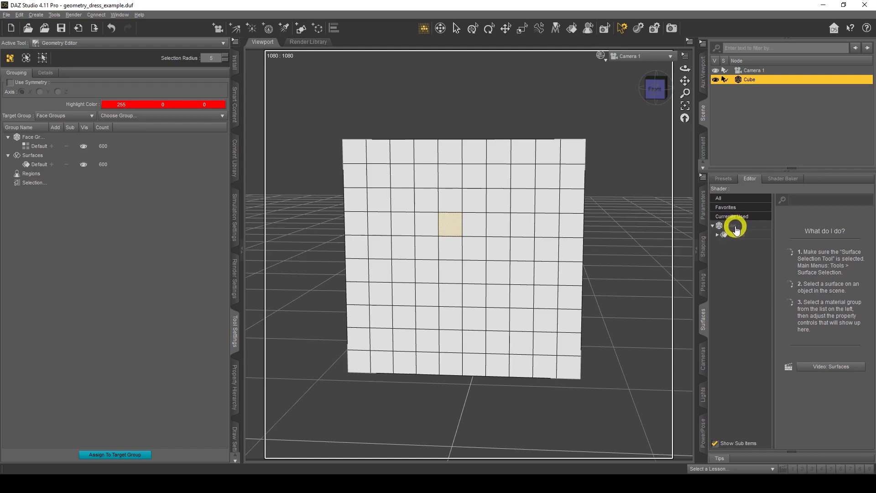
pyautogui.click(733, 236)
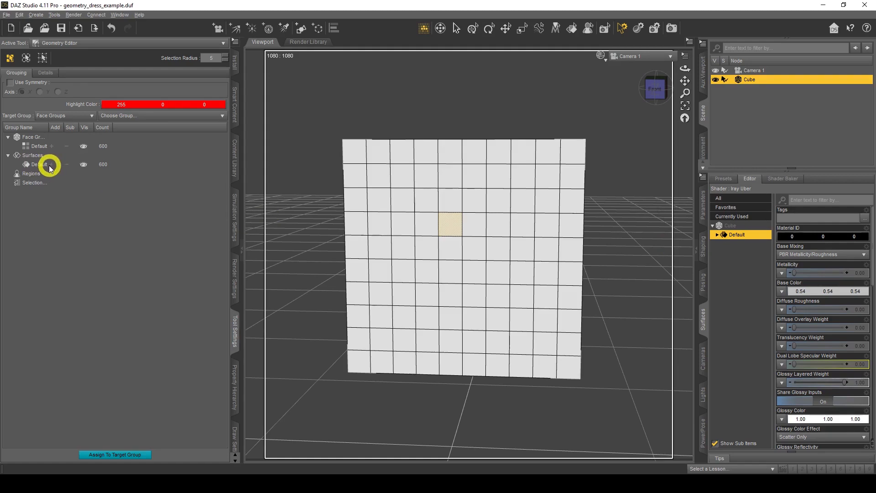
pyautogui.moveTo(52, 129); pyautogui.dragTo(77, 127)
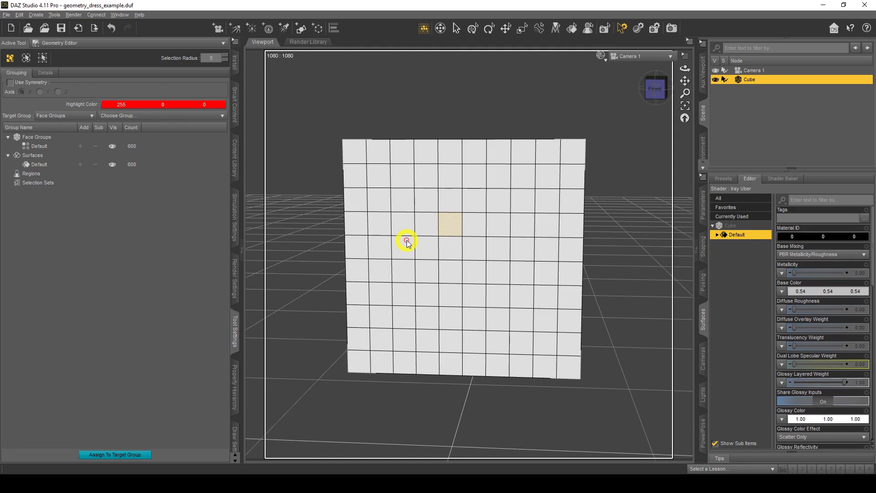
# Step: Select the upper two rows of polygons on all four sides of the cube
pyautogui.moveTo(686, 69)
pyautogui.mouseDown()
pyautogui.moveTo(355, 156)
pyautogui.moveTo(554, 164)
pyautogui.moveTo(478, 189)
pyautogui.moveTo(348, 182)
pyautogui.mouseUp()
pyautogui.moveTo(685, 71); pyautogui.dragTo(680, 72)
pyautogui.moveTo(396, 159)
pyautogui.mouseDown()
pyautogui.moveTo(499, 160)
pyautogui.moveTo(580, 181)
pyautogui.moveTo(385, 176)
pyautogui.mouseUp()
pyautogui.moveTo(680, 74); pyautogui.dragTo(686, 71)
pyautogui.moveTo(450, 158)
pyautogui.mouseDown()
pyautogui.moveTo(576, 158)
pyautogui.moveTo(397, 174)
pyautogui.mouseUp()
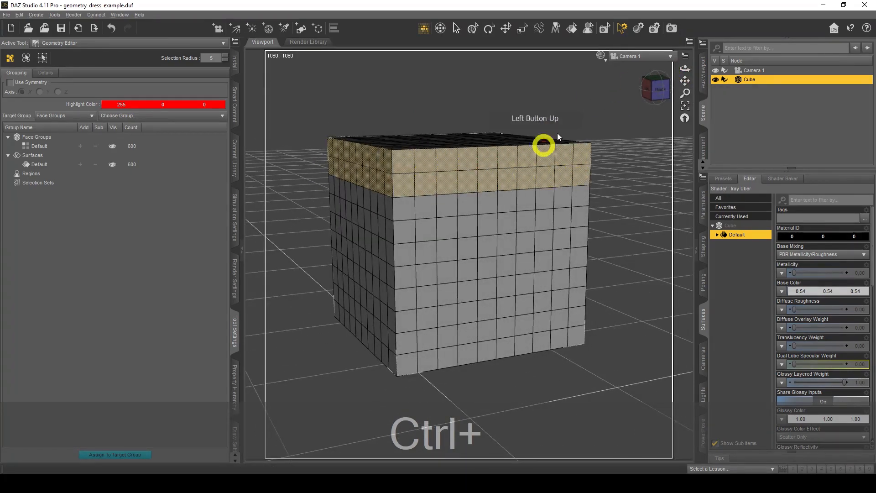
pyautogui.keyDown('ctrl'); pyautogui.moveTo(686, 68); pyautogui.dragTo(687, 68); pyautogui.keyUp('ctrl')
pyautogui.moveTo(399, 165)
pyautogui.keyDown('ctrl'); pyautogui.mouseDown()
pyautogui.moveTo(584, 165)
pyautogui.moveTo(552, 180)
pyautogui.moveTo(413, 180)
pyautogui.mouseUp(); pyautogui.keyUp('ctrl')
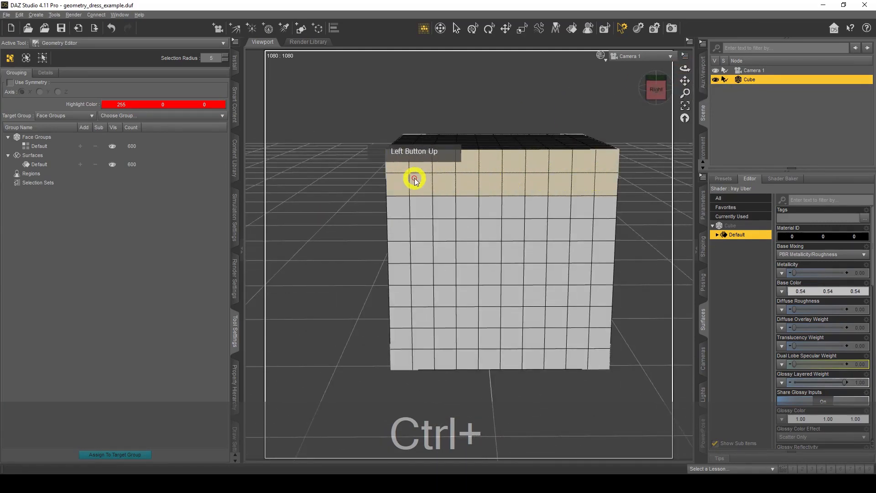
pyautogui.keyDown('ctrl'); pyautogui.moveTo(683, 70); pyautogui.dragTo(681, 75); pyautogui.keyUp('ctrl')
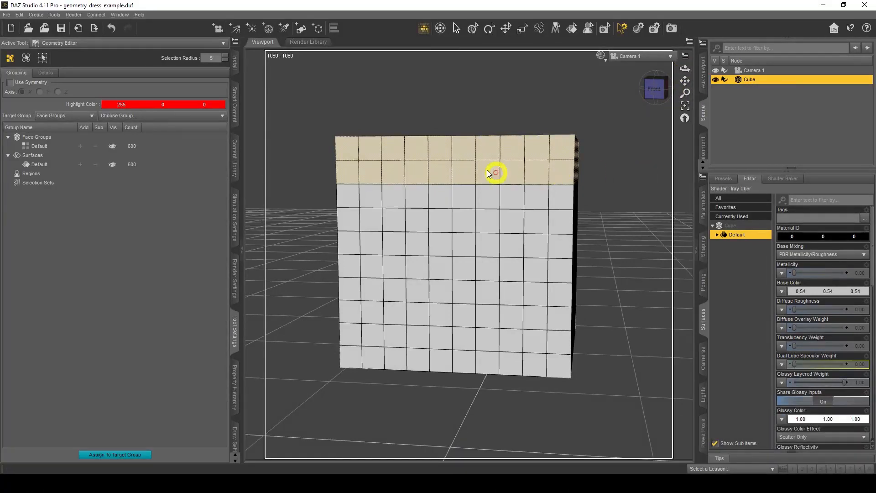
# Step: Create a new surface named Top from the selected polygons
pyautogui.rightClick(459, 155)
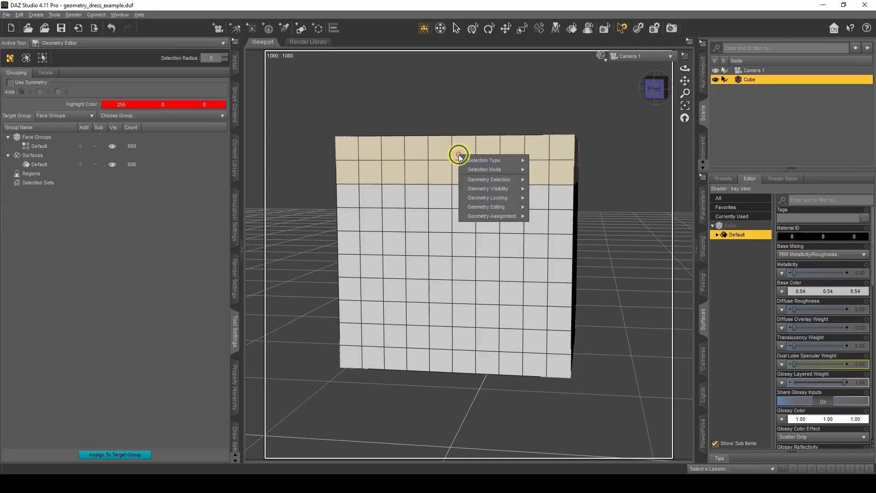
pyautogui.moveTo(485, 216)
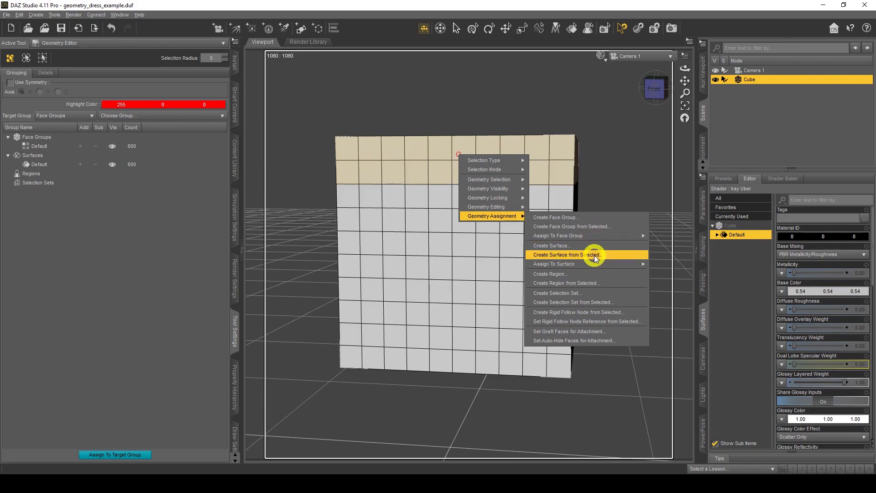
pyautogui.click(594, 256)
pyautogui.click(419, 238)
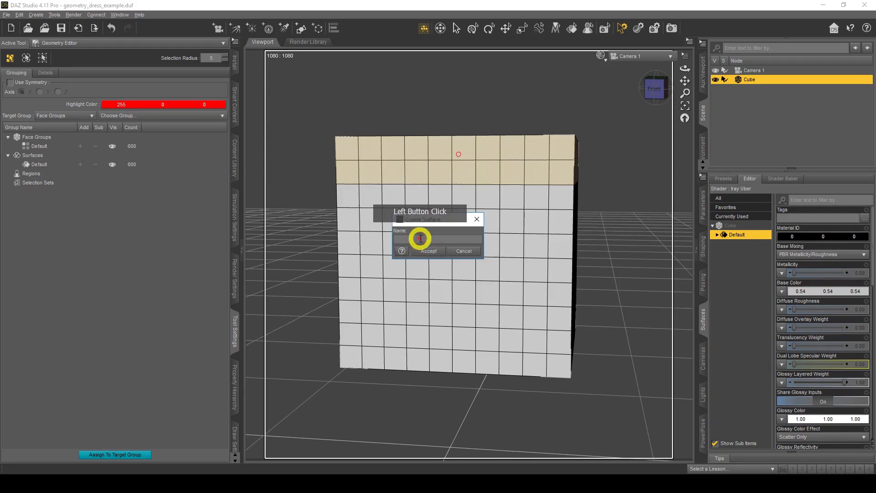
pyautogui.write('Top')
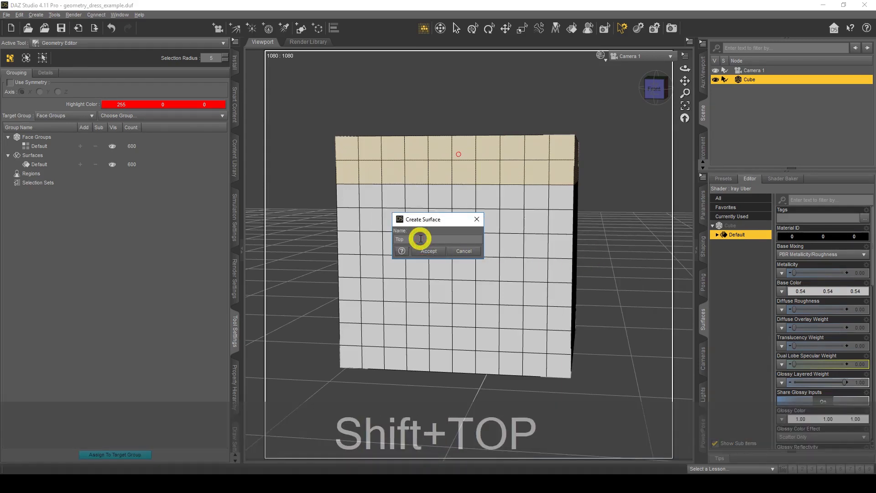
pyautogui.click(429, 251)
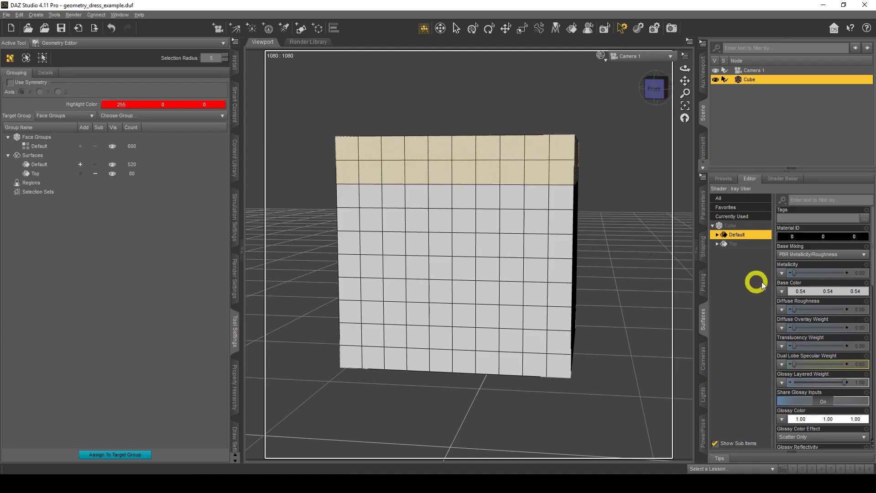
# Step: Set the Base Color of the Top surface to red (1.00, 0.00, 0.00)
pyautogui.click(742, 246)
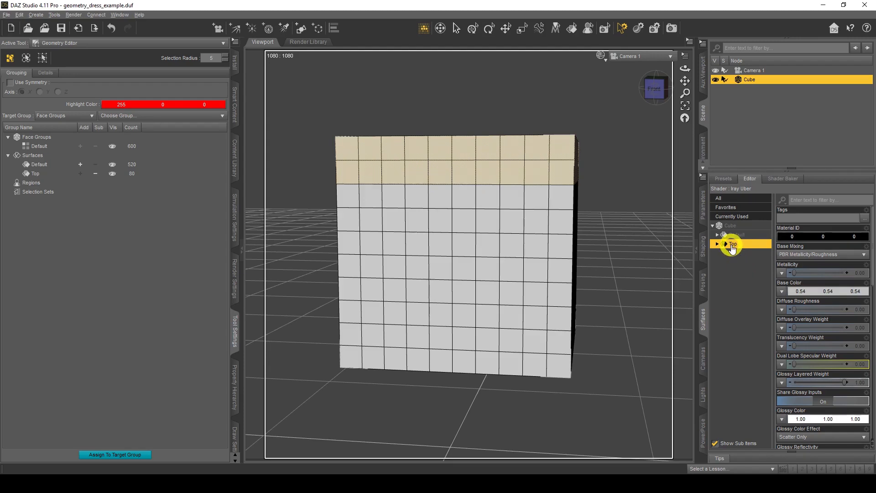
pyautogui.click(807, 291)
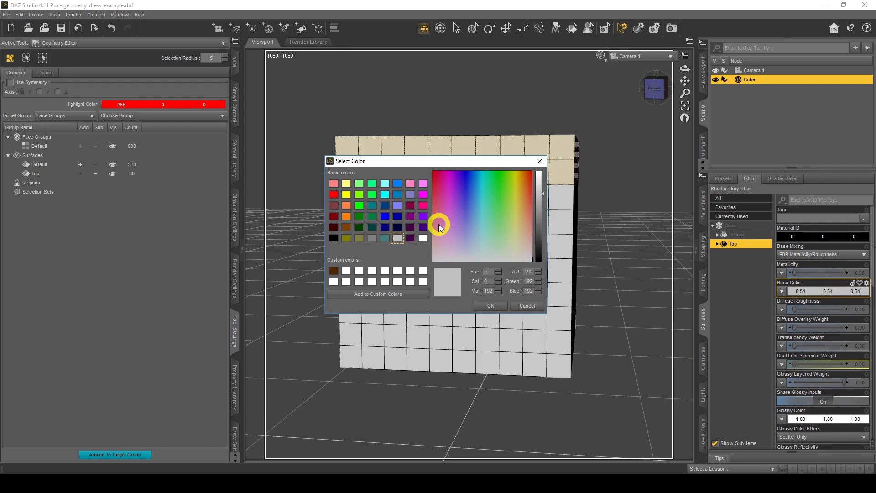
pyautogui.click(333, 195)
pyautogui.click(490, 305)
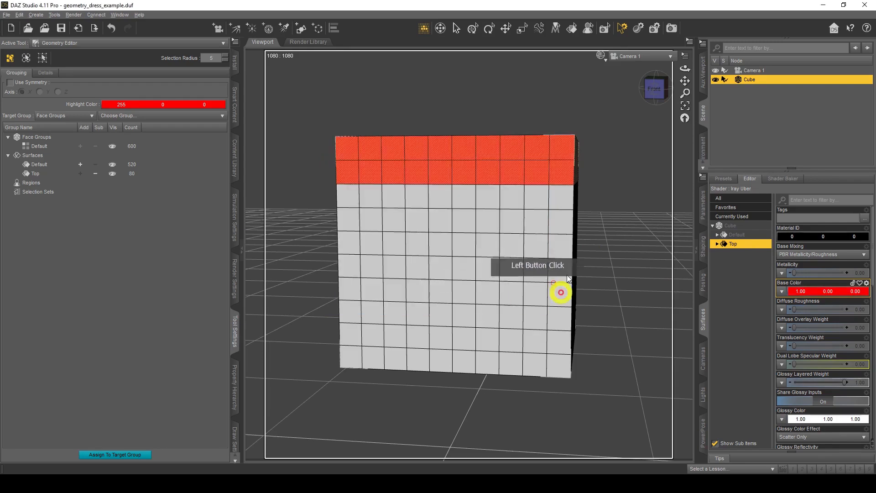
# Step: Switch to the Node Selection tool and deselect the cube to inspect its coloured band
pyautogui.click(456, 31)
pyautogui.click(624, 146)
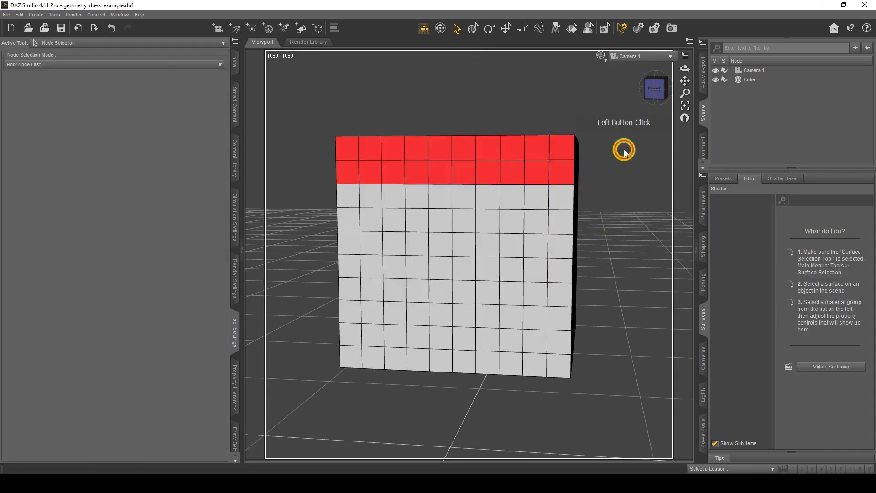
pyautogui.moveTo(685, 68); pyautogui.dragTo(685, 68)
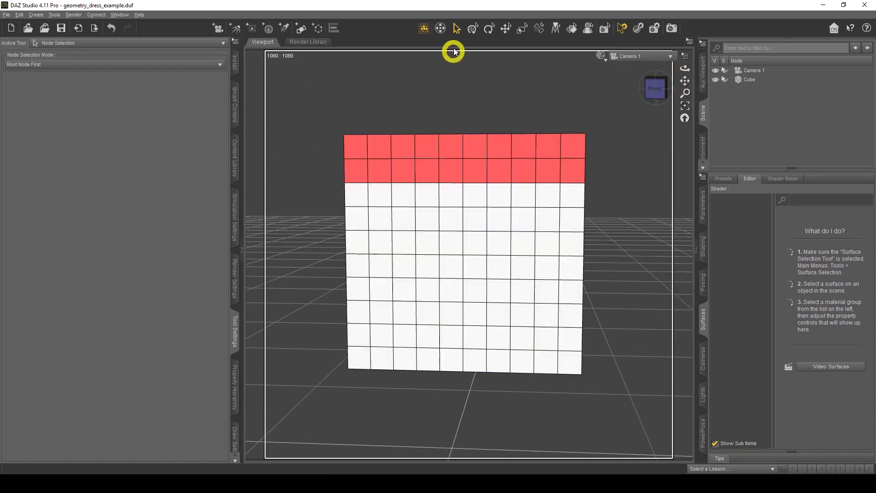
# Step: Reactivate the Geometry Editor tool and select the Top surface of the cube
pyautogui.click(118, 43)
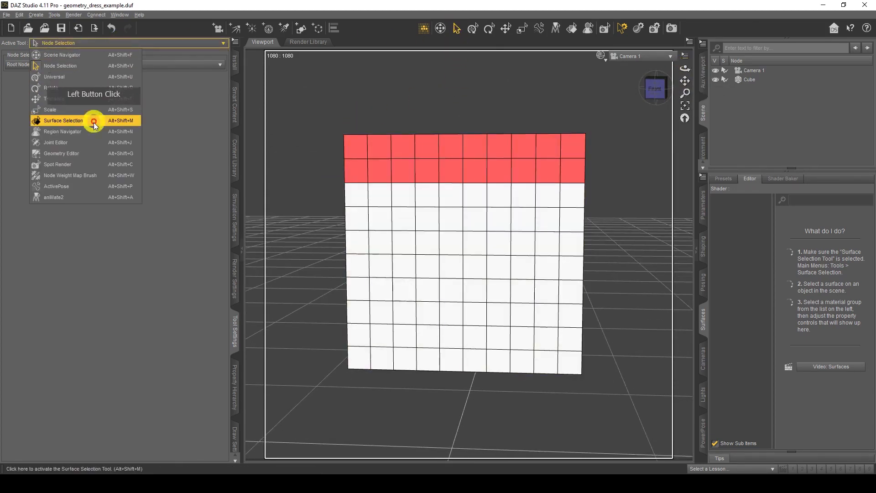
pyautogui.click(92, 153)
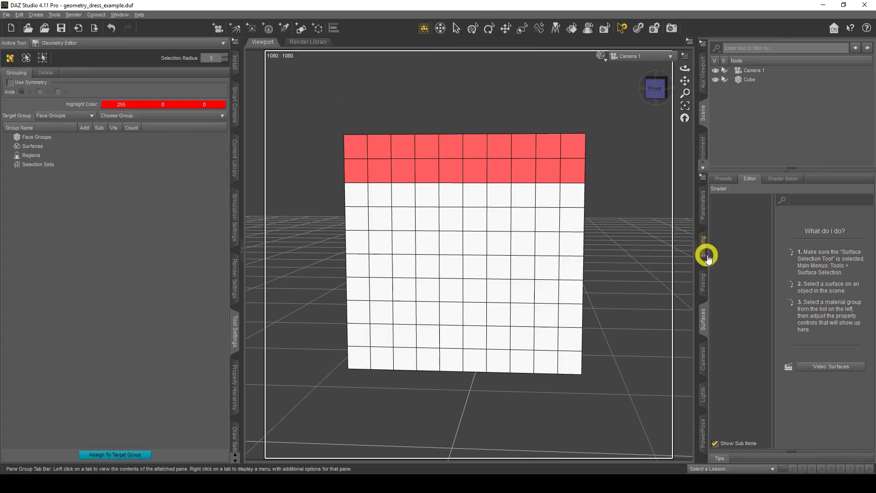
pyautogui.click(747, 80)
pyautogui.click(737, 244)
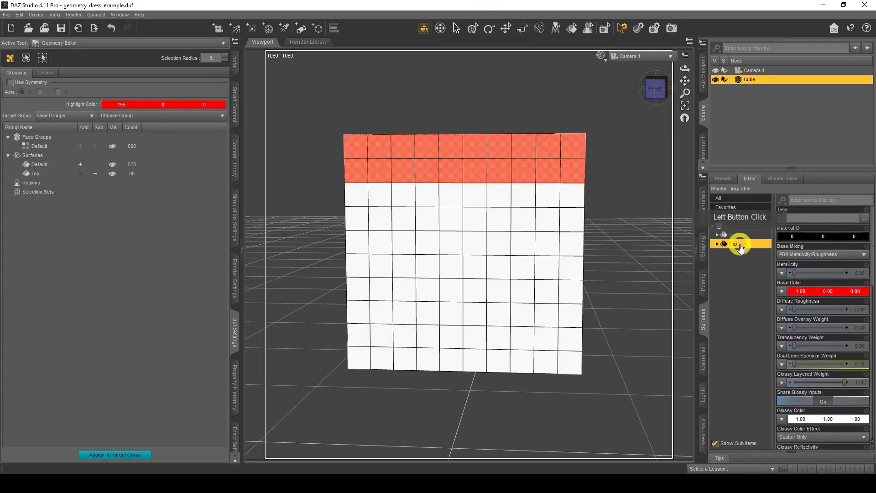
# Step: Apply the Granite Black preset from the Iray Granite shaders to the Top surface
pyautogui.click(727, 180)
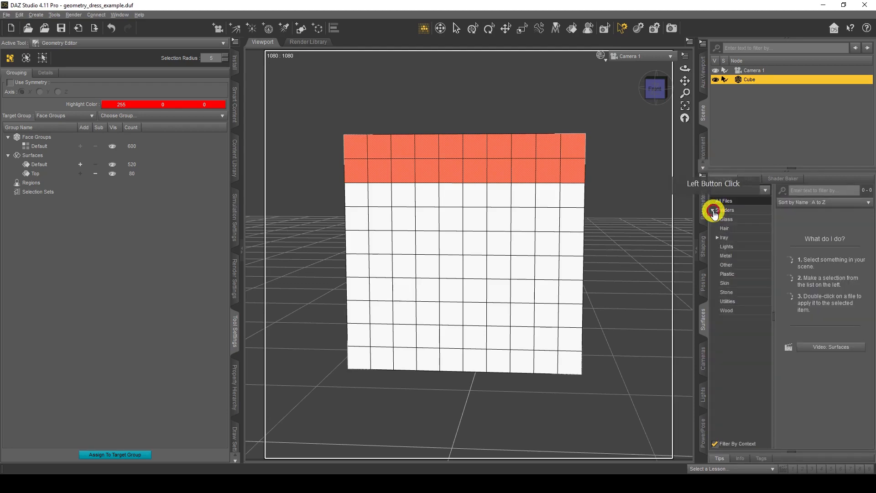
pyautogui.click(720, 239)
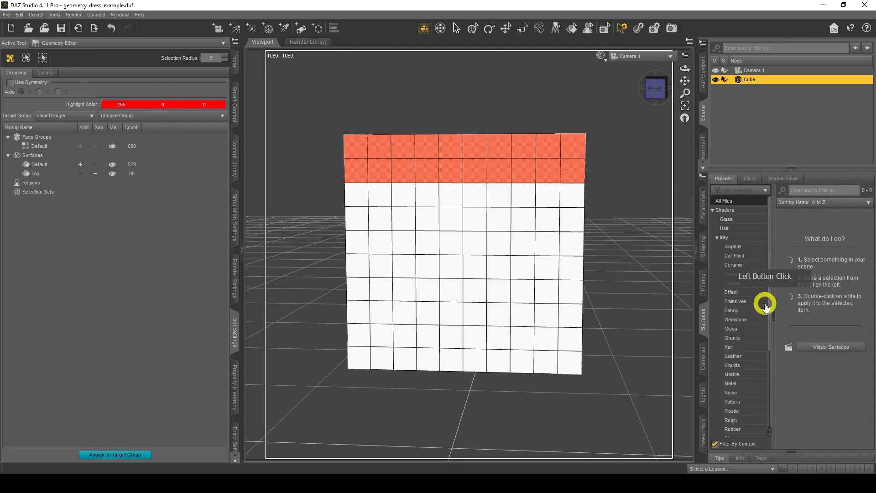
pyautogui.scroll(-1, 754, 325)
pyautogui.click(749, 311)
pyautogui.click(794, 249)
pyautogui.doubleClick(794, 250)
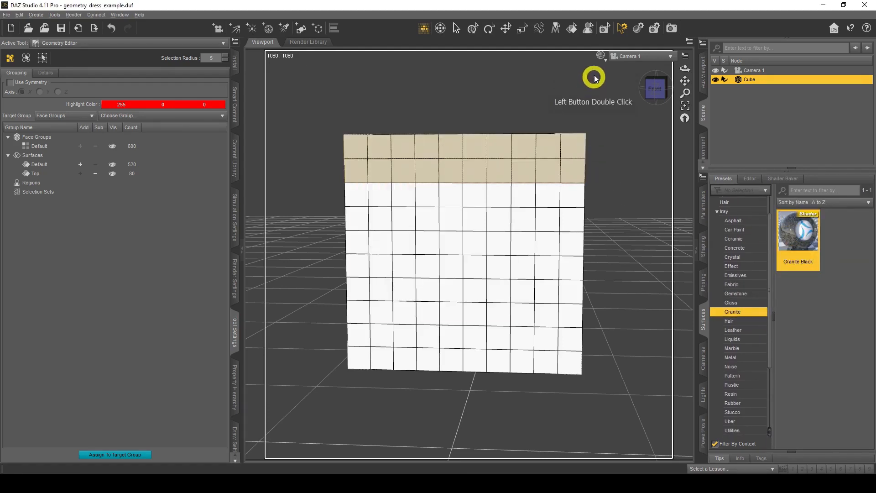
# Step: Preview the cube in the NVIDIA Iray draw style and examine the granite band up close
pyautogui.click(605, 61)
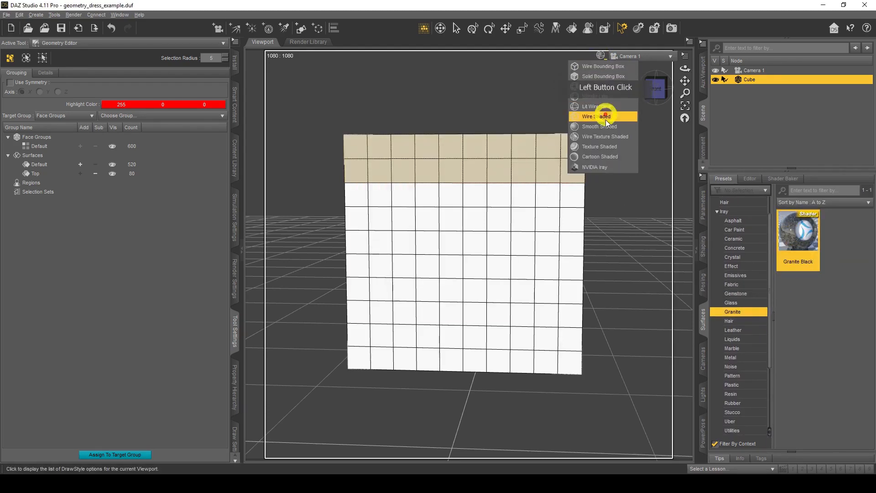
pyautogui.click(606, 167)
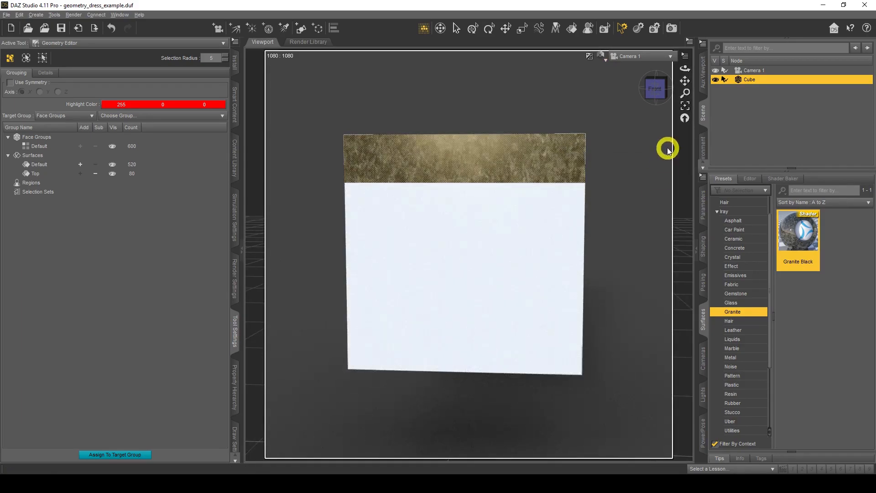
pyautogui.scroll(1, 512, 151)
pyautogui.click(645, 149)
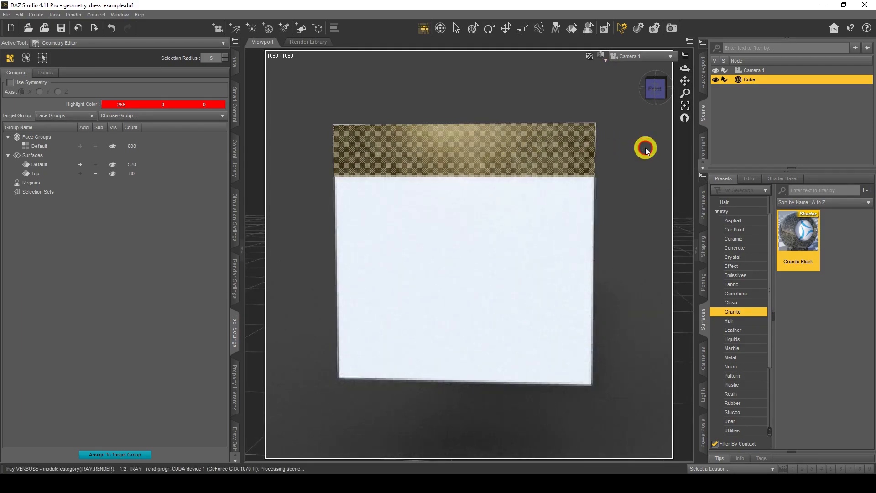
pyautogui.moveTo(674, 82)
pyautogui.mouseDown()
pyautogui.moveTo(685, 78)
pyautogui.moveTo(675, 70)
pyautogui.moveTo(686, 71)
pyautogui.mouseUp()
# Step: Return the viewport's draw style to Wire Shaded
pyautogui.click(600, 56)
pyautogui.click(598, 117)
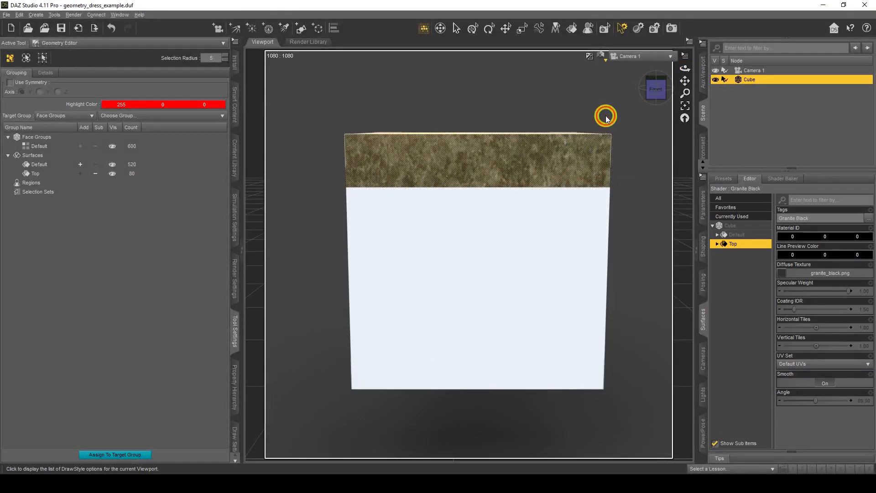
pyautogui.click(487, 214)
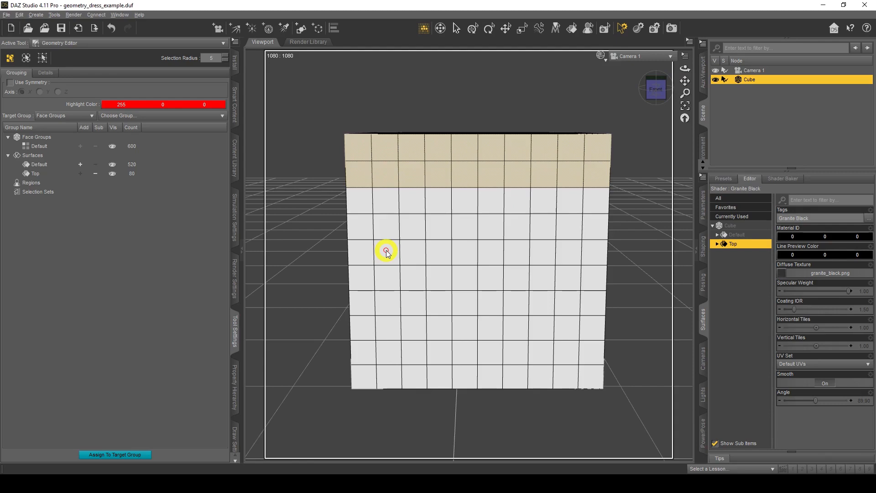
# Step: Select an X-shaped group of polygons on the cube's front face, adding a missing corner polygon and removing a stray one
pyautogui.click(367, 236)
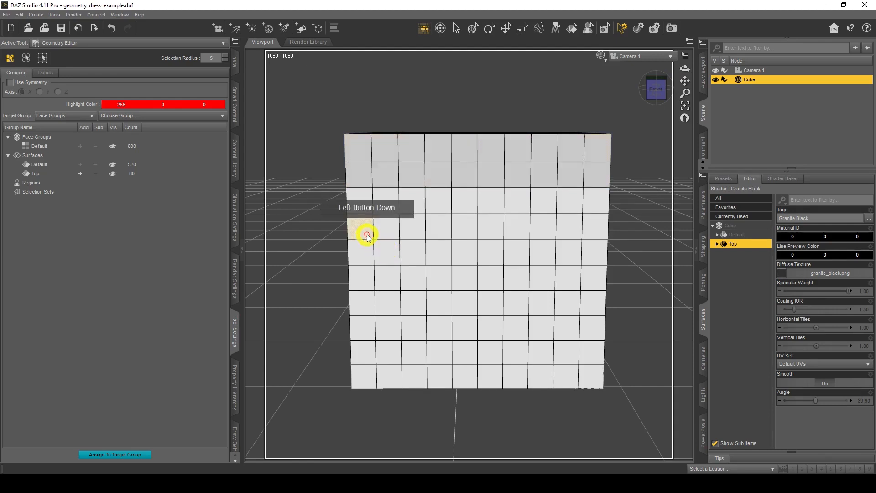
pyautogui.moveTo(364, 340)
pyautogui.mouseDown()
pyautogui.moveTo(362, 354)
pyautogui.moveTo(470, 320)
pyautogui.moveTo(461, 296)
pyautogui.mouseUp()
pyautogui.moveTo(412, 205)
pyautogui.mouseDown()
pyautogui.moveTo(497, 278)
pyautogui.moveTo(544, 337)
pyautogui.moveTo(543, 349)
pyautogui.mouseUp()
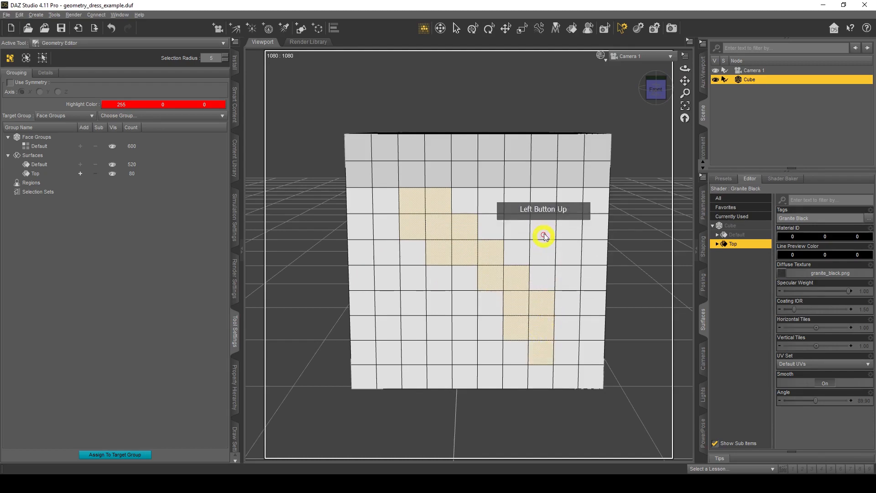
pyautogui.moveTo(559, 197)
pyautogui.mouseDown()
pyautogui.moveTo(456, 268)
pyautogui.moveTo(393, 329)
pyautogui.moveTo(407, 329)
pyautogui.moveTo(417, 301)
pyautogui.mouseUp()
pyautogui.moveTo(421, 199)
pyautogui.keyDown('ctrl'); pyautogui.mouseDown()
pyautogui.moveTo(514, 274)
pyautogui.moveTo(554, 323)
pyautogui.moveTo(566, 325)
pyautogui.moveTo(571, 295)
pyautogui.mouseUp(); pyautogui.keyUp('ctrl')
pyautogui.keyDown('ctrl'); pyautogui.click(594, 256); pyautogui.keyUp('ctrl')
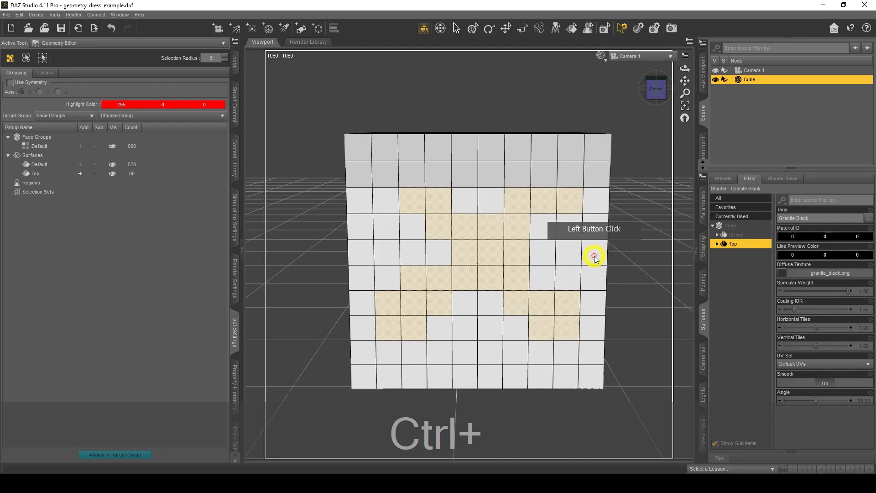
pyautogui.keyDown('ctrl'); pyautogui.click(389, 201); pyautogui.keyUp('ctrl')
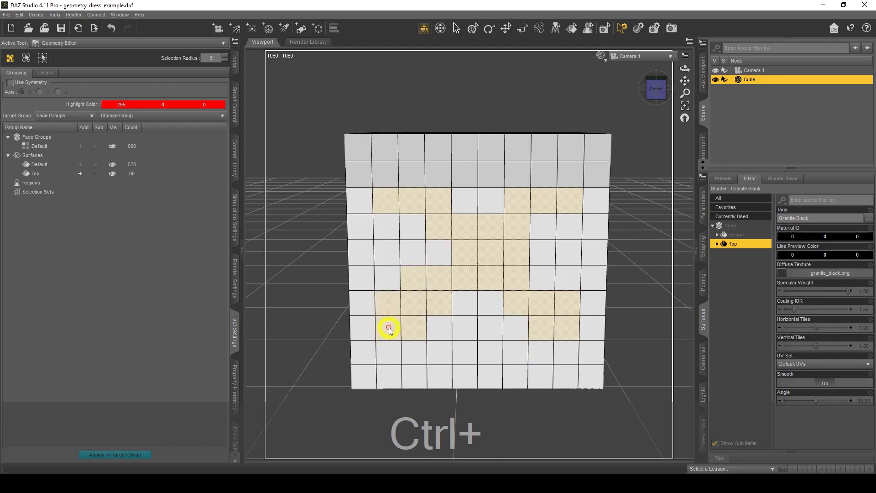
pyautogui.keyDown('ctrl'); pyautogui.keyDown('alt'); pyautogui.click(414, 279); pyautogui.keyUp('alt'); pyautogui.keyUp('ctrl')
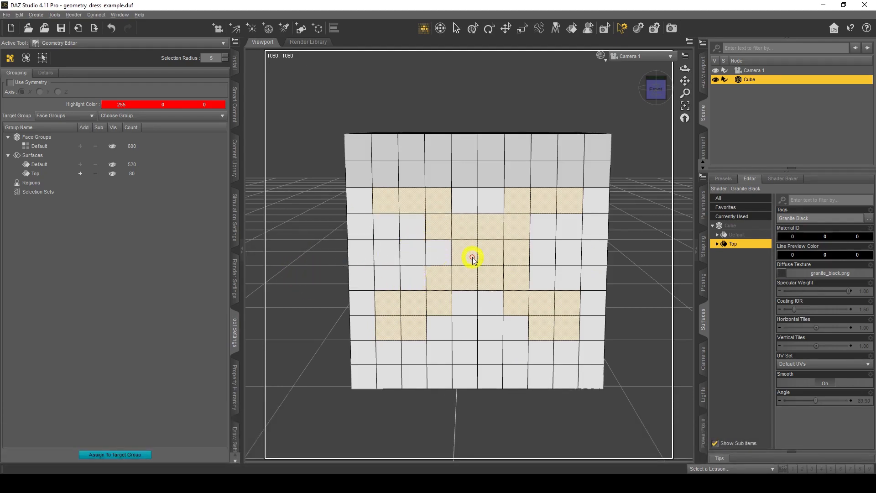
# Step: Create a new surface named x from the selected polygons
pyautogui.rightClick(481, 237)
pyautogui.moveTo(525, 298)
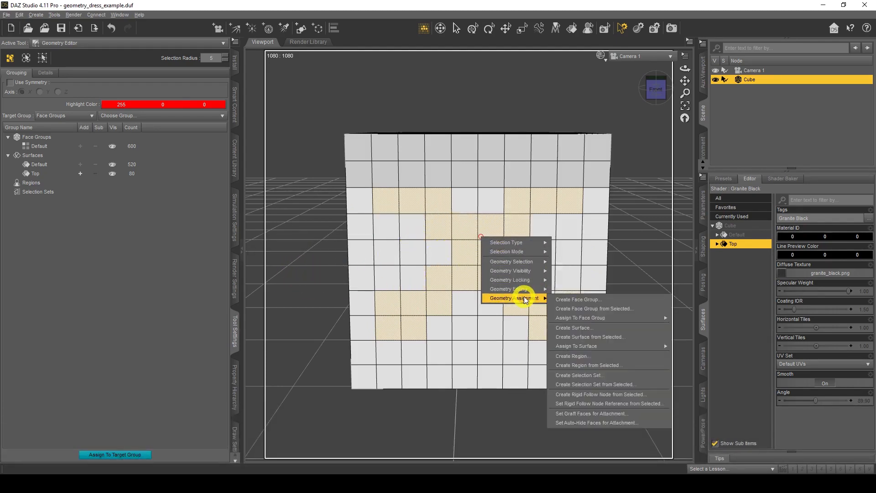
pyautogui.click(608, 336)
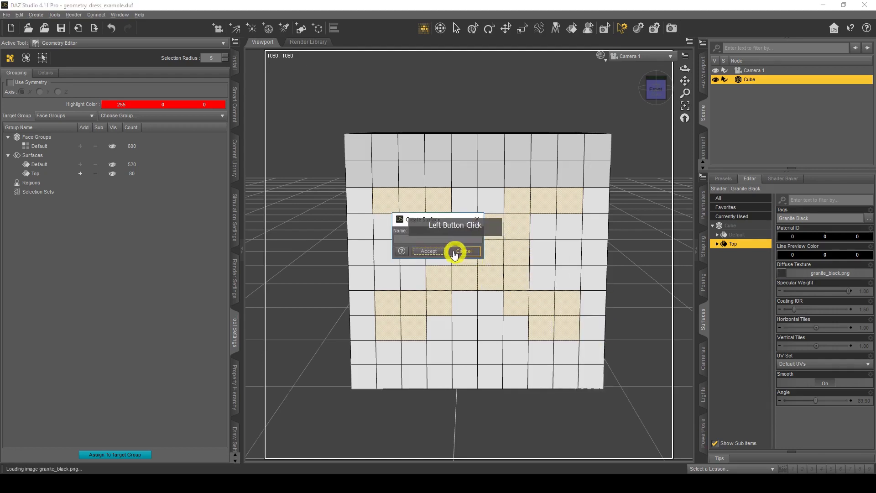
pyautogui.click(446, 240)
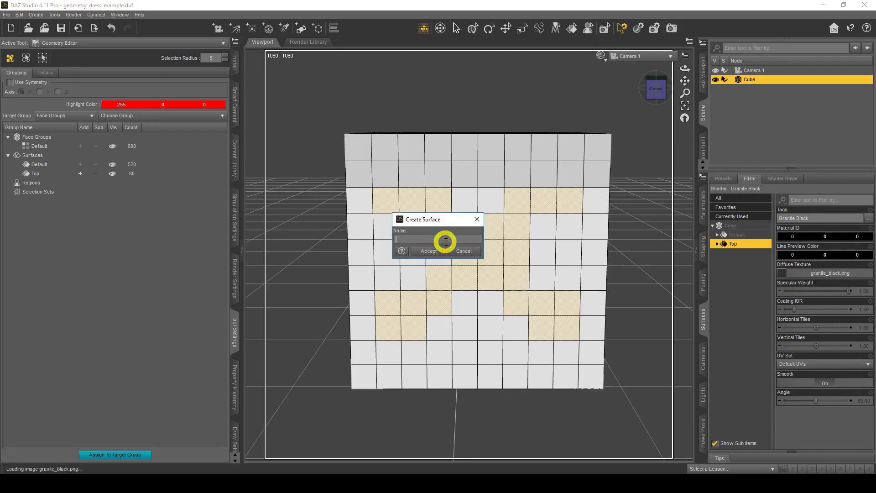
pyautogui.click(427, 251)
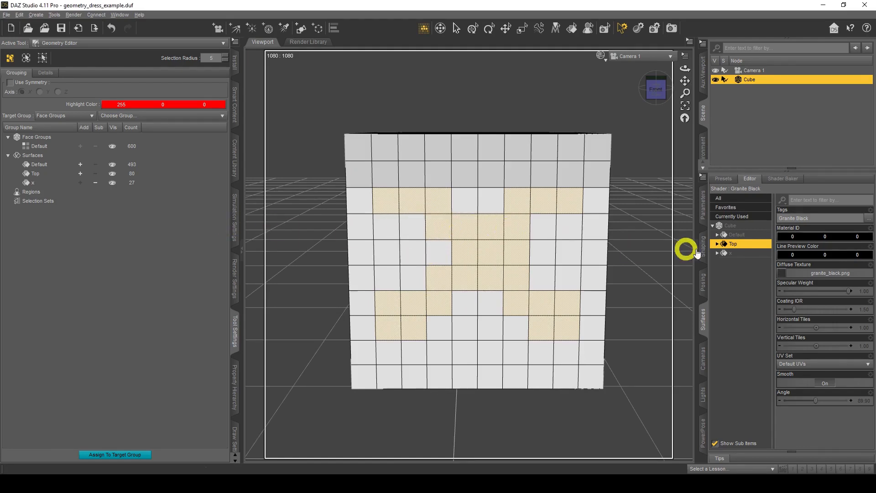
# Step: Apply the Glass - Solid - Clear preset from the Iray Glass shaders to the x surface
pyautogui.click(742, 253)
pyautogui.click(726, 179)
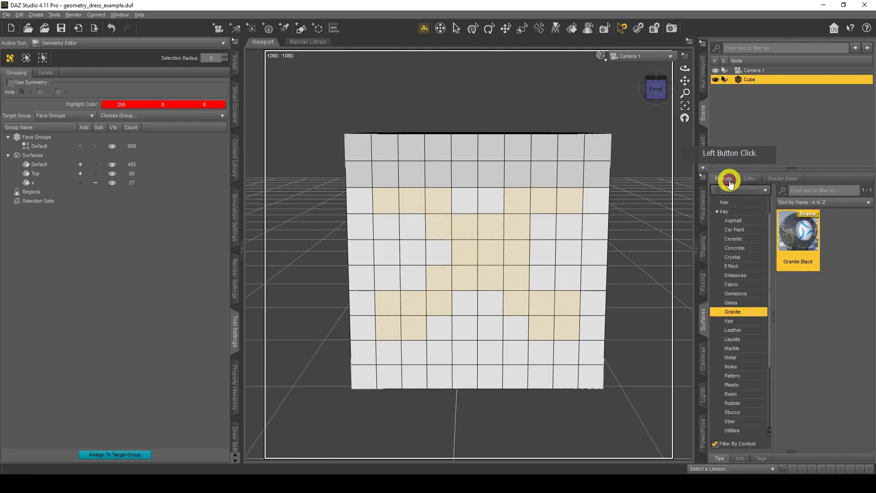
pyautogui.click(741, 303)
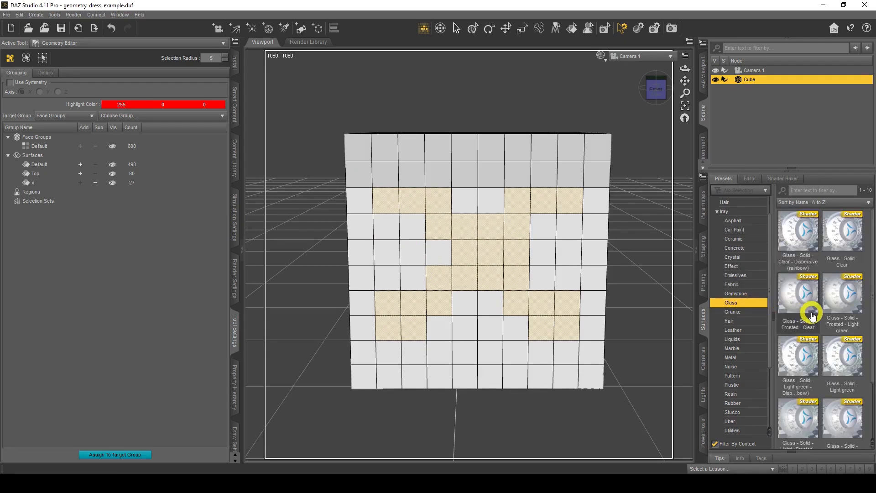
pyautogui.doubleClick(843, 232)
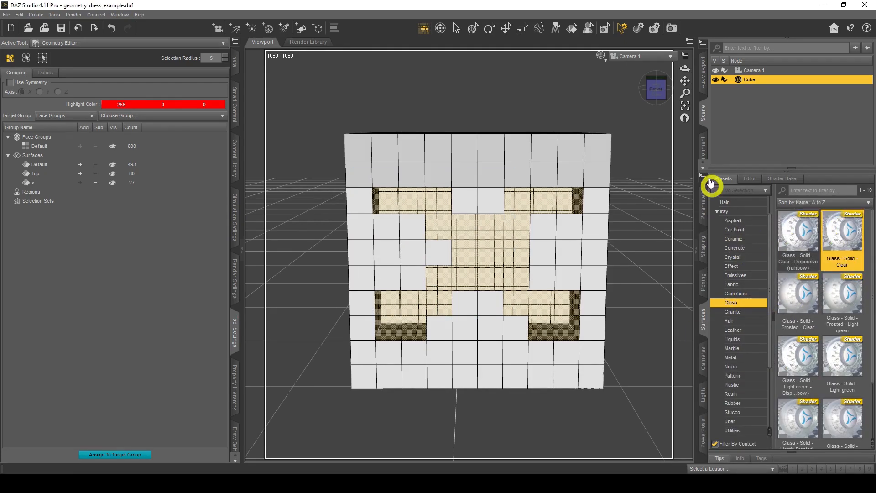
# Step: Preview the glass X in the NVIDIA Iray draw style and display the x surface's shader properties
pyautogui.click(601, 56)
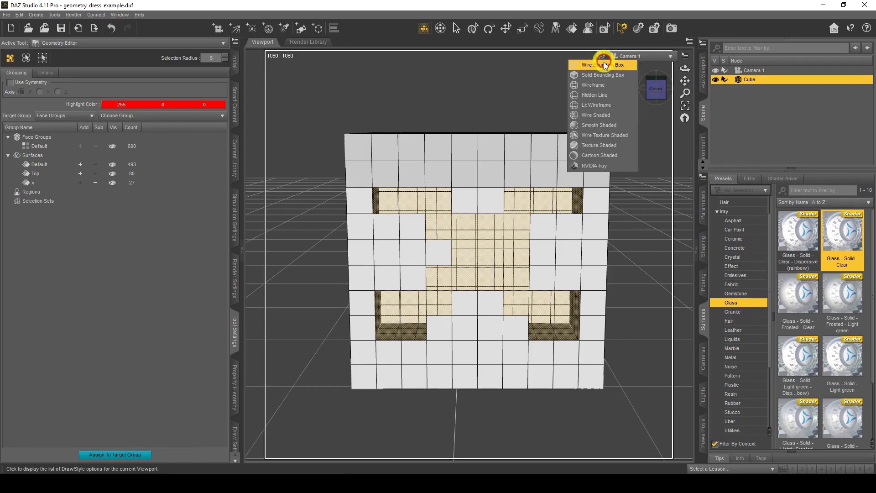
pyautogui.click(598, 166)
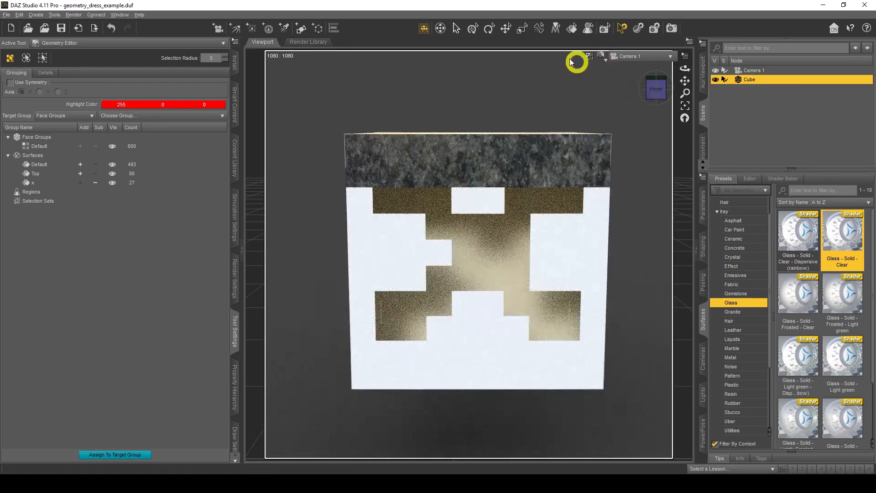
pyautogui.click(456, 28)
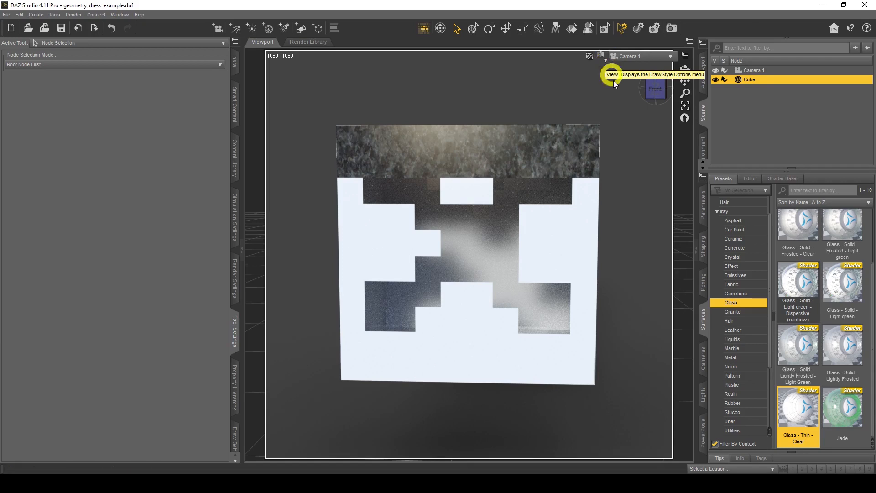
pyautogui.scroll(1, 742, 290)
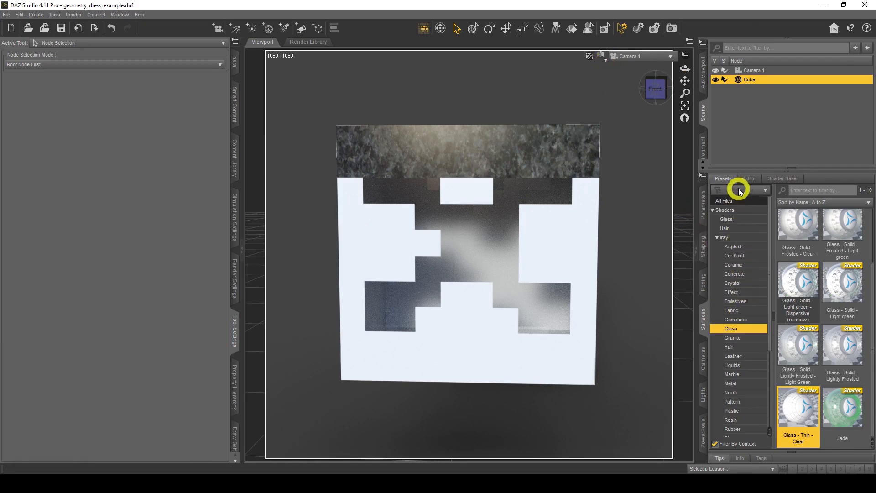
pyautogui.click(750, 179)
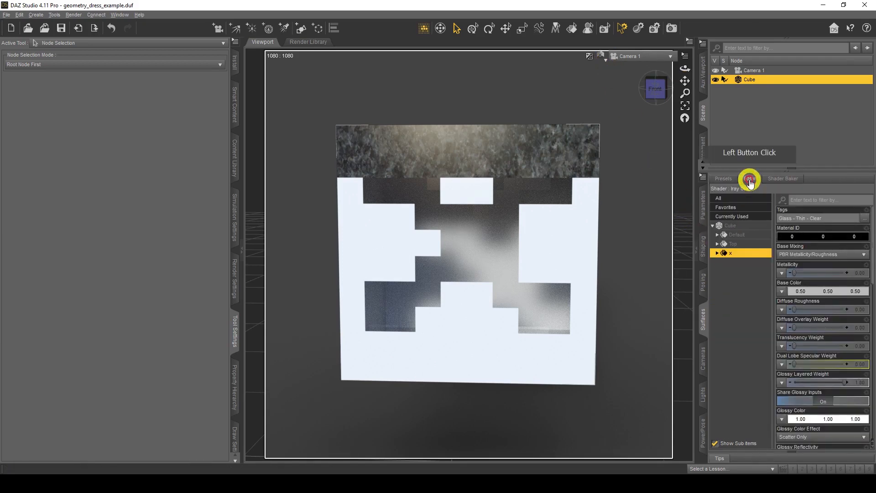
# Step: Return the viewport's draw style to Wire Shaded and reactivate the Geometry Editor tool
pyautogui.click(601, 55)
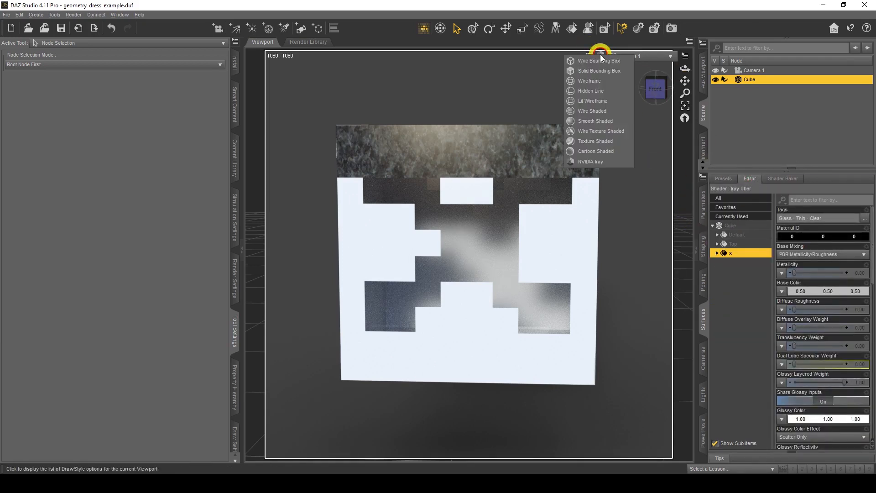
pyautogui.click(605, 111)
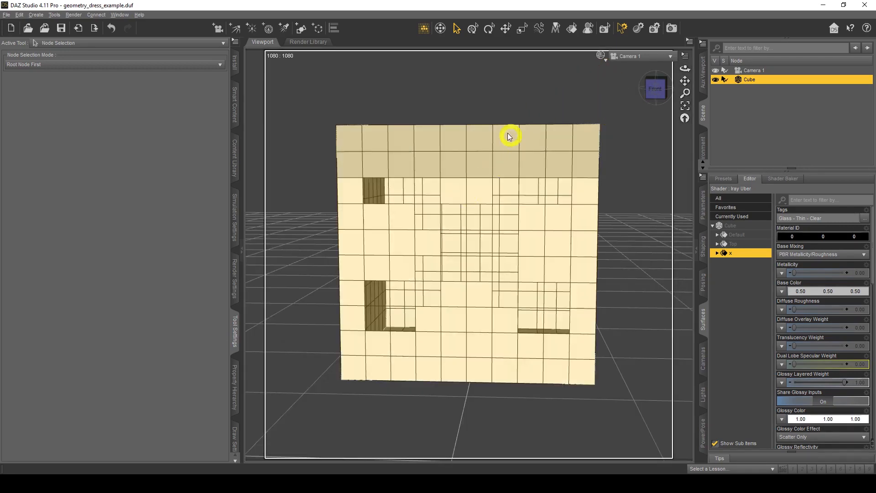
pyautogui.click(182, 43)
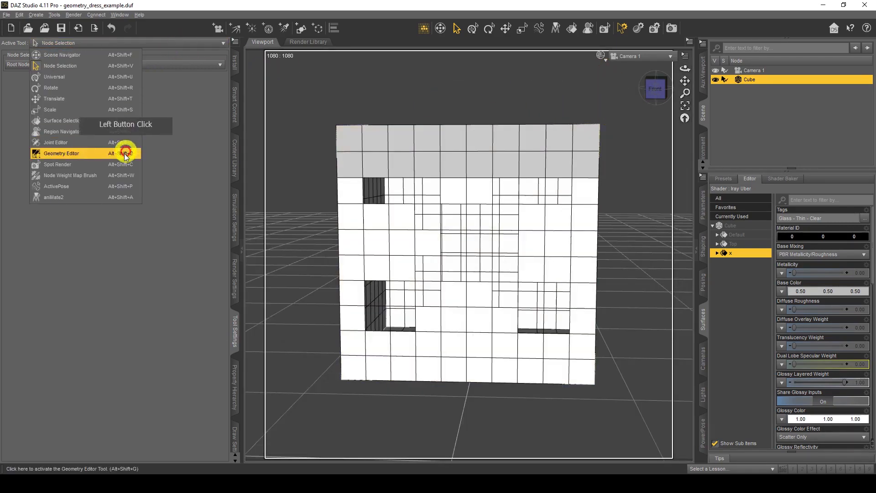
pyautogui.click(97, 154)
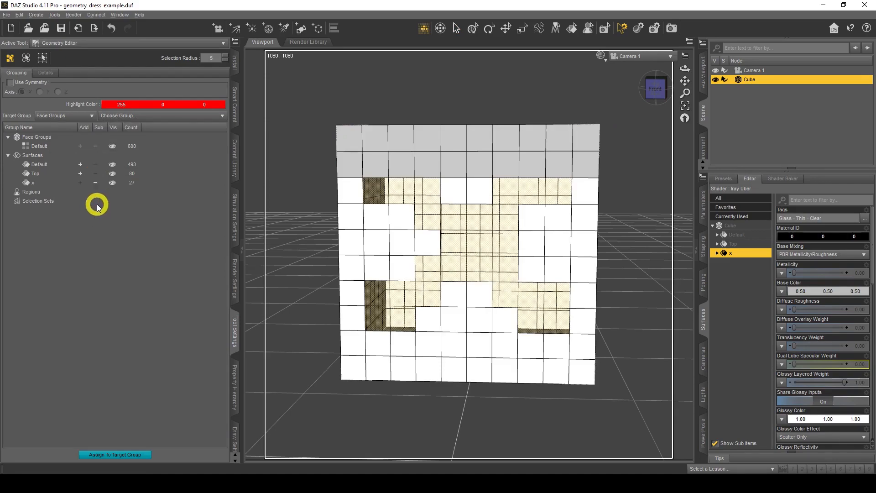
# Step: Select a rectangular ring of polygons on the cube's back face, just below the Top surface
pyautogui.moveTo(686, 67); pyautogui.dragTo(686, 69)
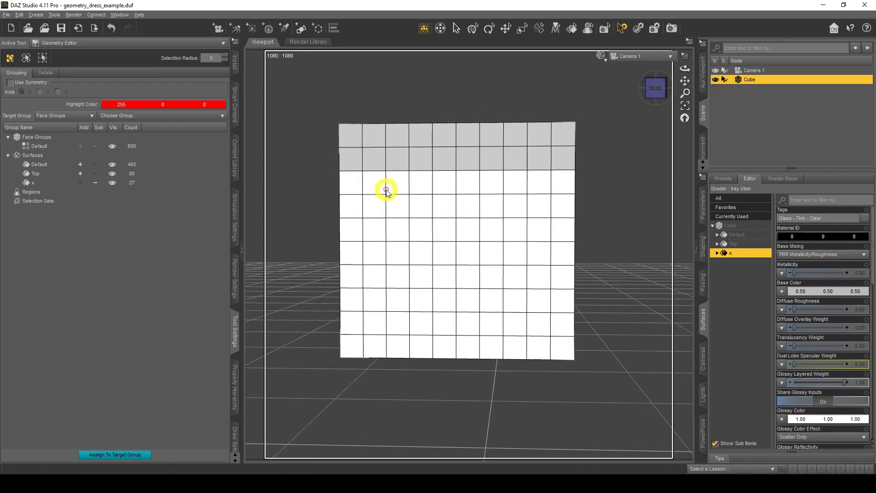
pyautogui.moveTo(382, 187)
pyautogui.mouseDown()
pyautogui.moveTo(512, 186)
pyautogui.moveTo(534, 221)
pyautogui.moveTo(535, 256)
pyautogui.moveTo(401, 261)
pyautogui.moveTo(376, 215)
pyautogui.moveTo(444, 211)
pyautogui.moveTo(464, 237)
pyautogui.moveTo(426, 234)
pyautogui.mouseUp()
pyautogui.click(377, 272)
pyautogui.moveTo(378, 272)
pyautogui.mouseDown()
pyautogui.moveTo(504, 276)
pyautogui.moveTo(534, 202)
pyautogui.moveTo(411, 187)
pyautogui.moveTo(372, 231)
pyautogui.moveTo(376, 268)
pyautogui.moveTo(493, 274)
pyautogui.mouseUp()
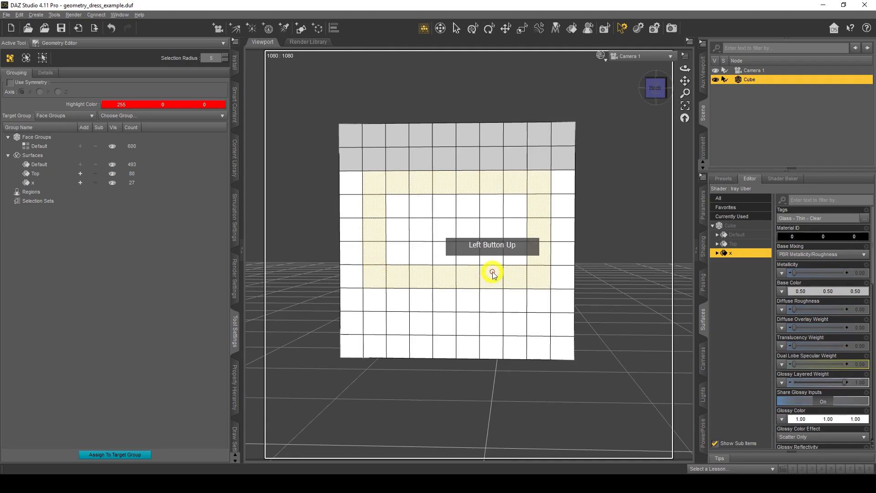
# Step: Hide the selected ring of polygons on the cube's back face
pyautogui.rightClick(444, 278)
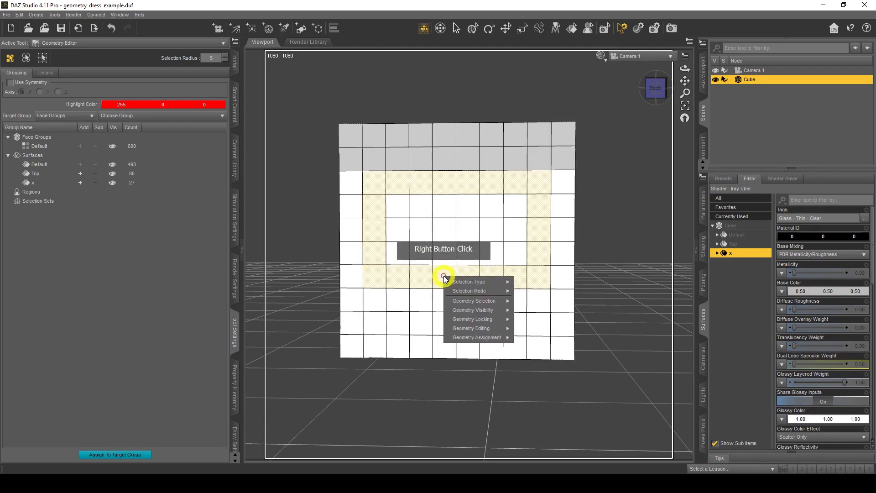
pyautogui.moveTo(485, 310)
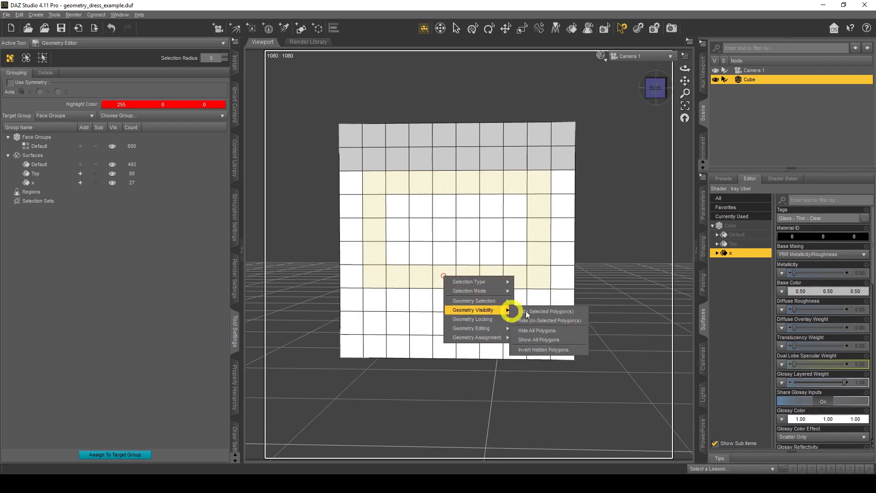
pyautogui.click(553, 311)
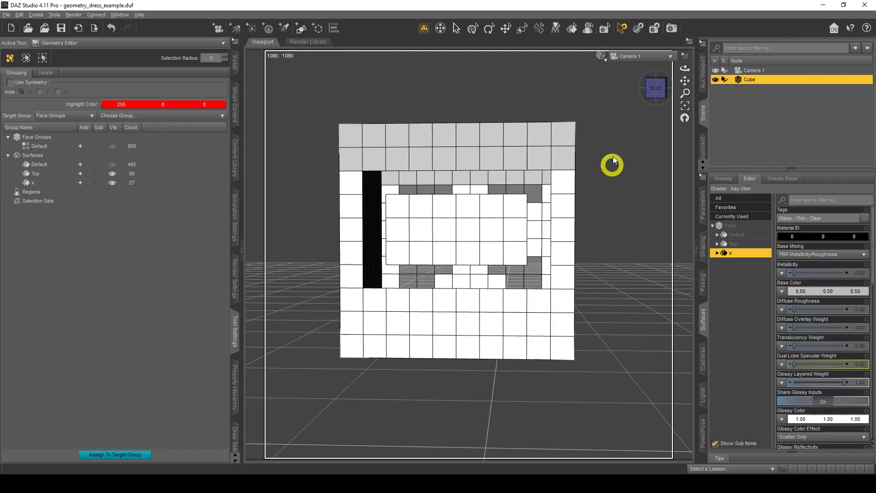
# Step: Preview the cube with its hidden polygons in the NVIDIA Iray draw style and inspect the opening
pyautogui.click(602, 56)
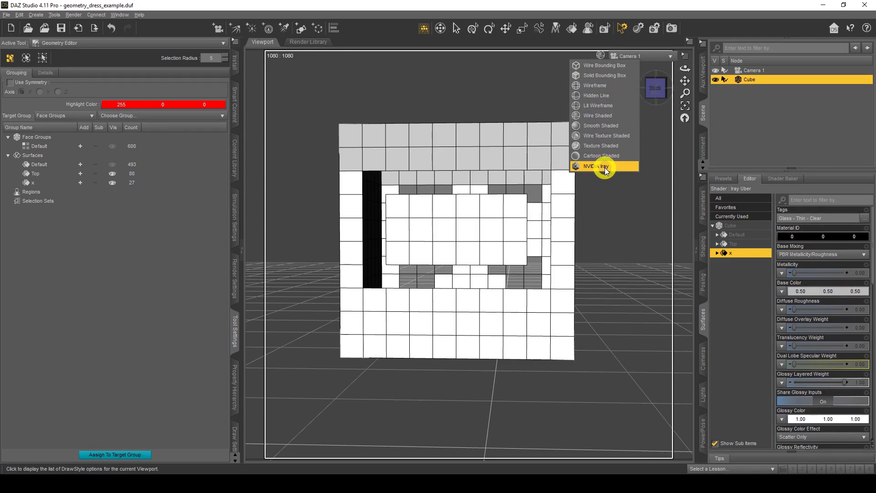
pyautogui.click(604, 168)
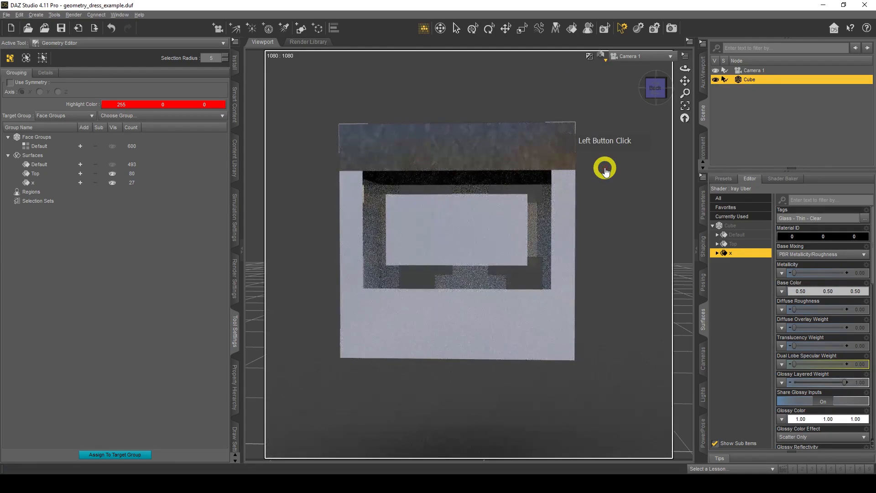
pyautogui.moveTo(683, 69); pyautogui.dragTo(683, 68)
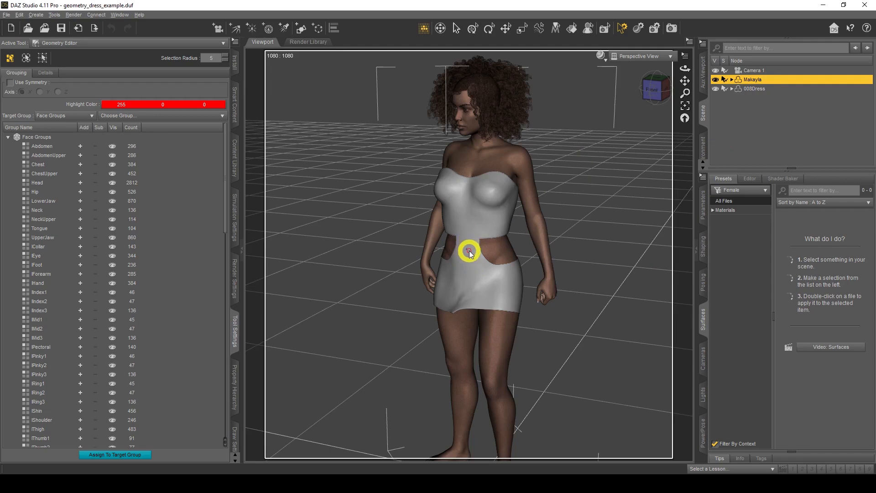
# Step: Select the 008Dress item and show the viewport in Wire Shaded, framing the dress's waist from the front
pyautogui.scroll(6, 470, 253)
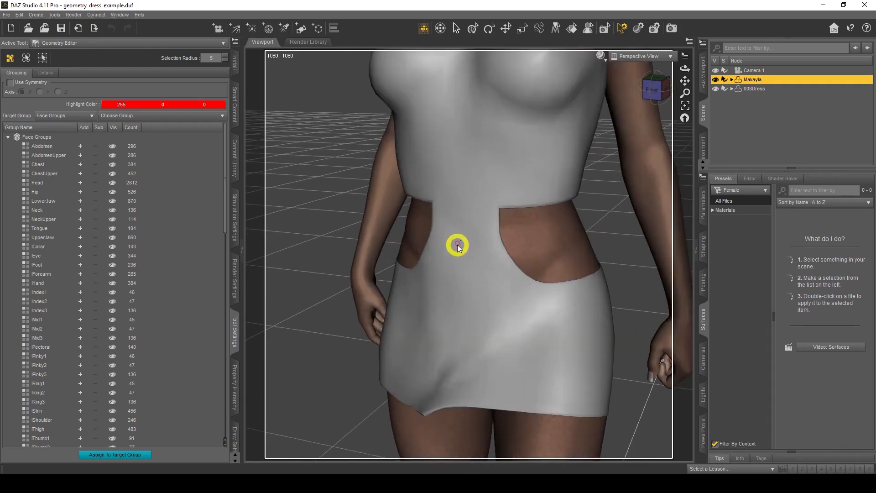
pyautogui.scroll(-4, 470, 248)
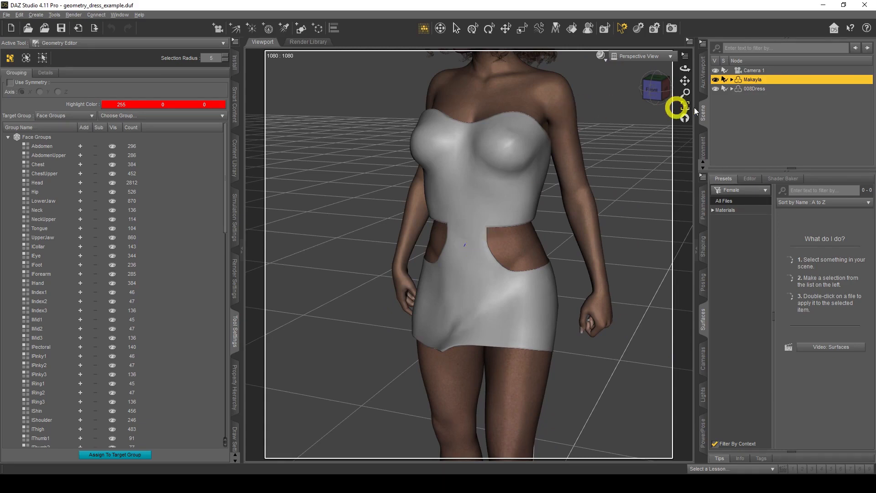
pyautogui.click(753, 89)
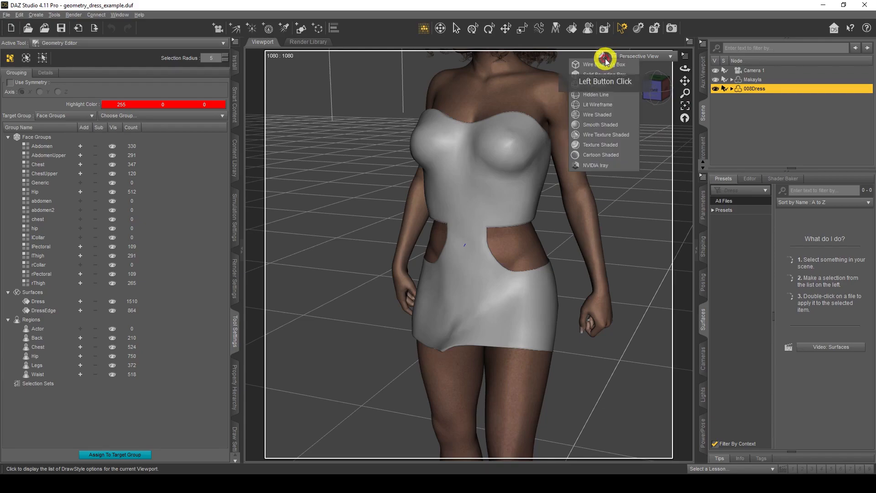
pyautogui.click(605, 115)
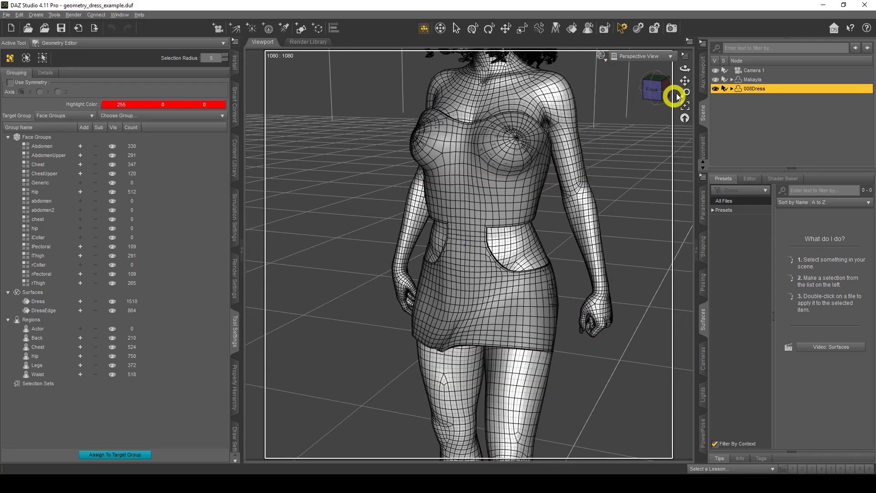
pyautogui.moveTo(684, 80); pyautogui.dragTo(601, 108)
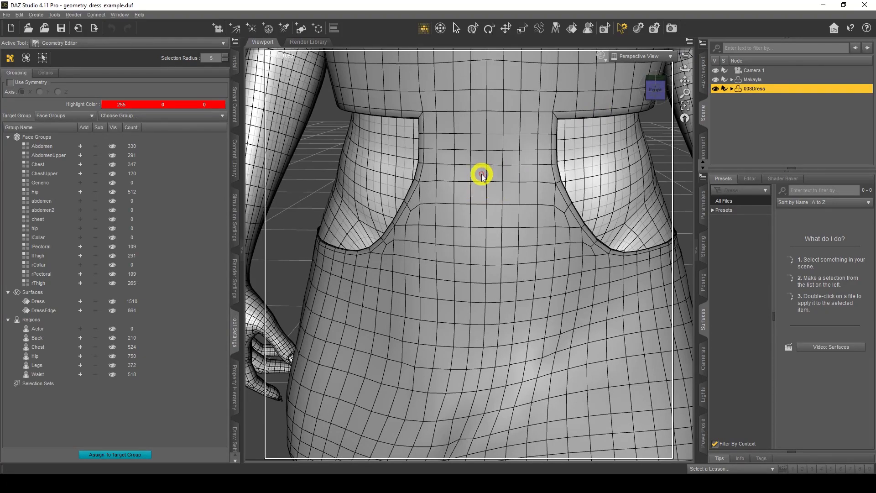
# Step: Hide a small patch of polygons over the navel on the dress front, plus the row directly above it
pyautogui.moveTo(481, 174)
pyautogui.mouseDown()
pyautogui.moveTo(491, 190)
pyautogui.moveTo(497, 175)
pyautogui.mouseUp()
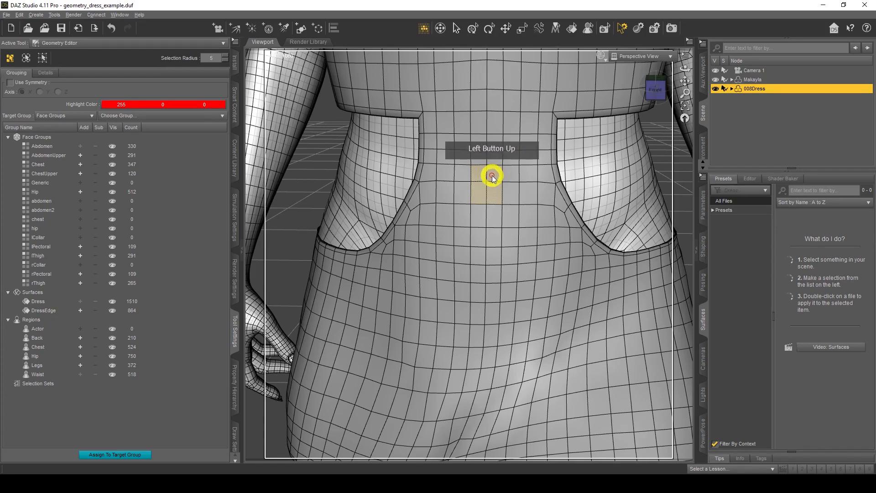
pyautogui.rightClick(491, 175)
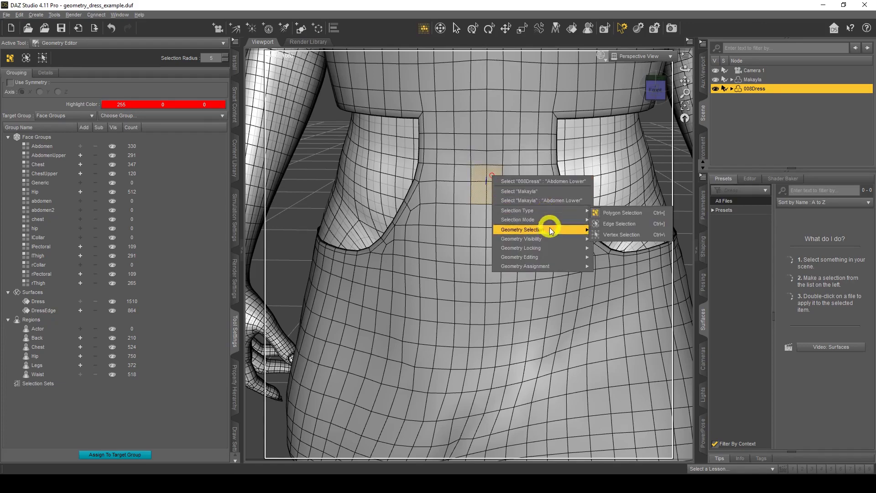
pyautogui.moveTo(550, 239)
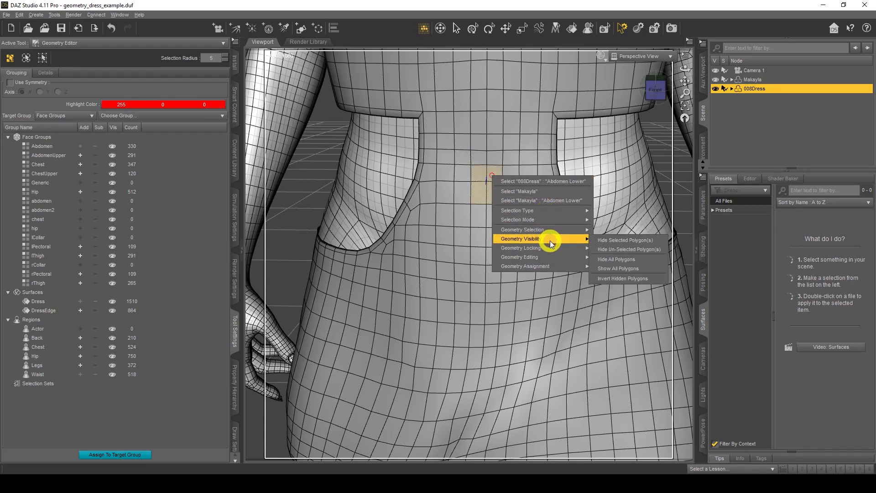
pyautogui.click(622, 240)
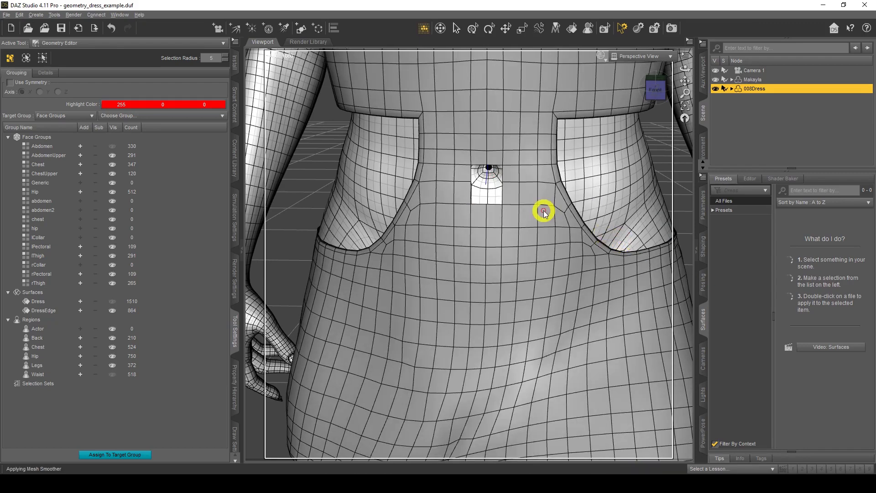
pyautogui.moveTo(483, 160); pyautogui.dragTo(495, 161)
pyautogui.rightClick(495, 161)
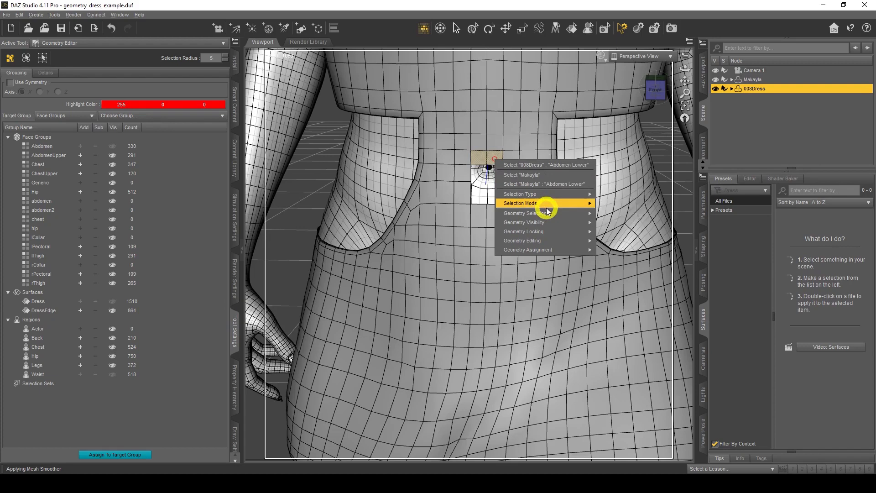
pyautogui.moveTo(550, 211)
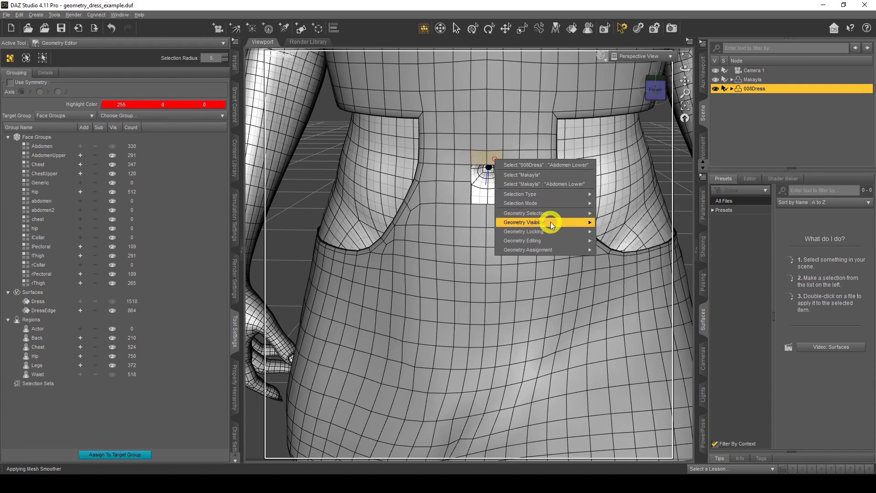
pyautogui.click(631, 224)
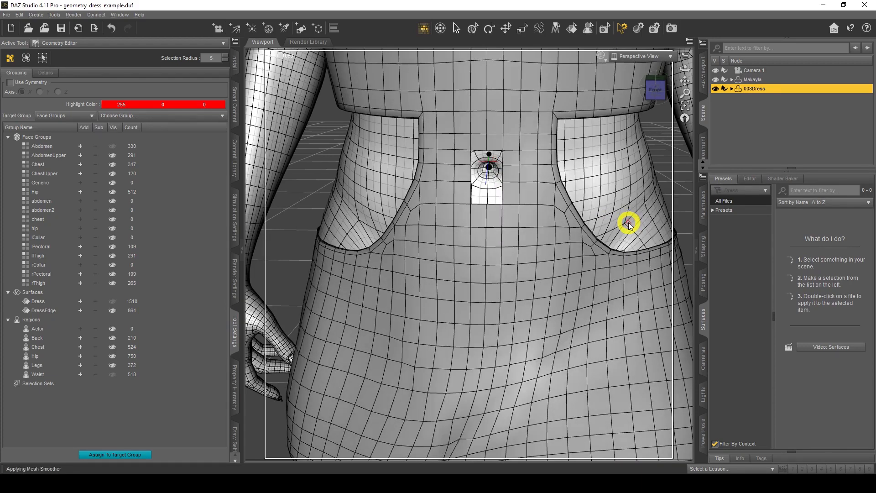
# Step: Preview the dress in the NVIDIA Iray draw style and inspect the small opening at the navel with the dress outline cleared
pyautogui.scroll(-10, 594, 93)
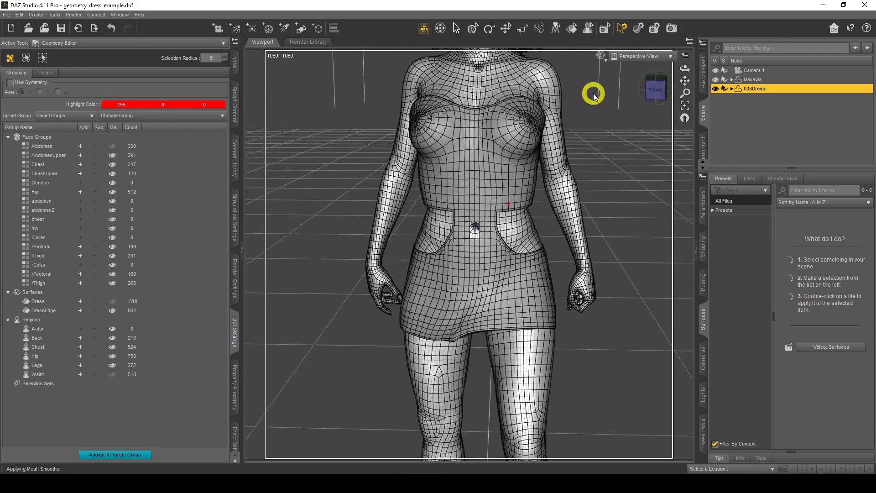
pyautogui.scroll(-5, 593, 93)
pyautogui.click(601, 55)
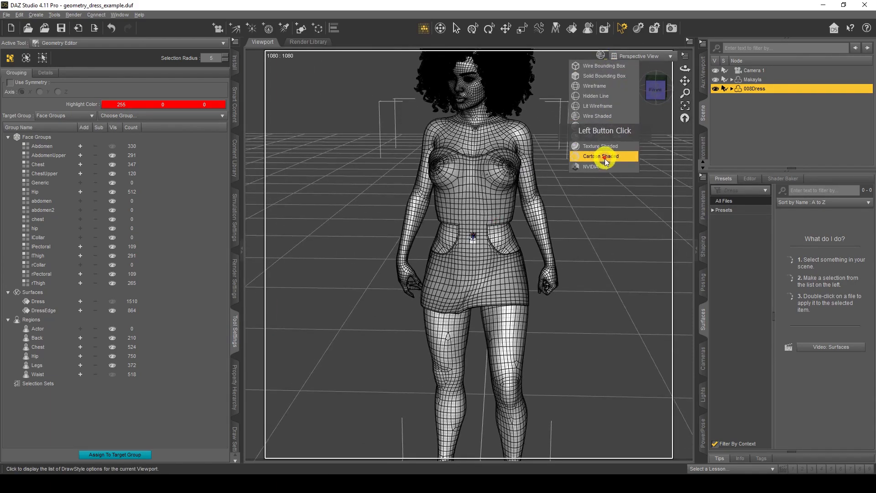
pyautogui.click(606, 160)
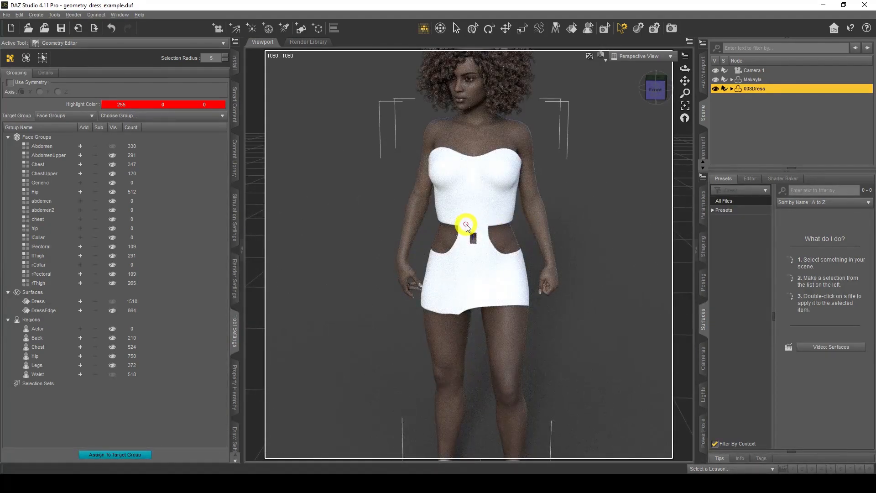
pyautogui.scroll(3, 467, 224)
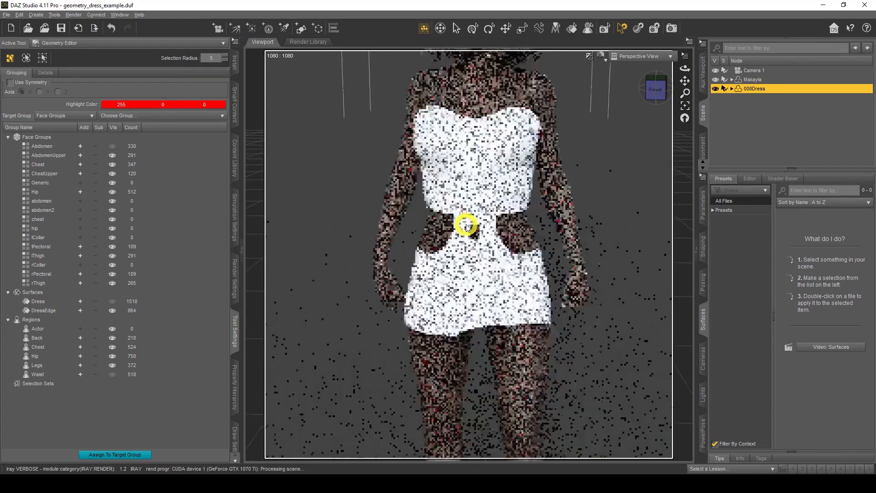
pyautogui.scroll(2, 466, 225)
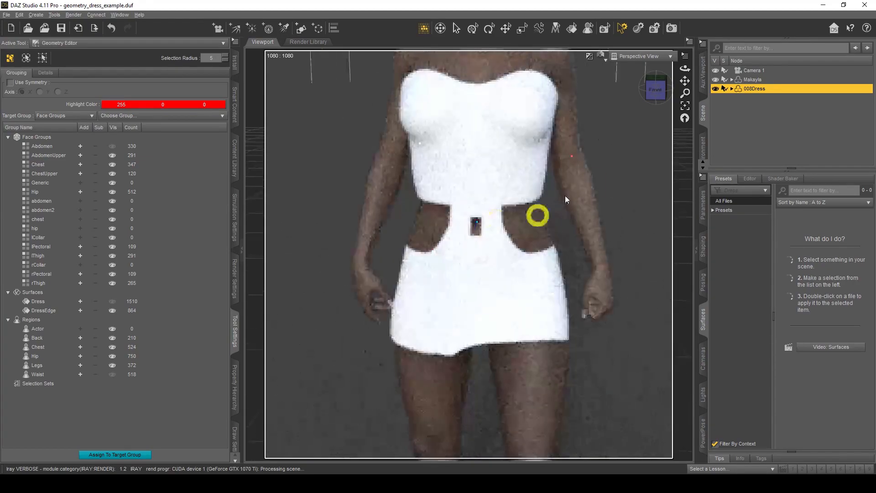
pyautogui.click(754, 118)
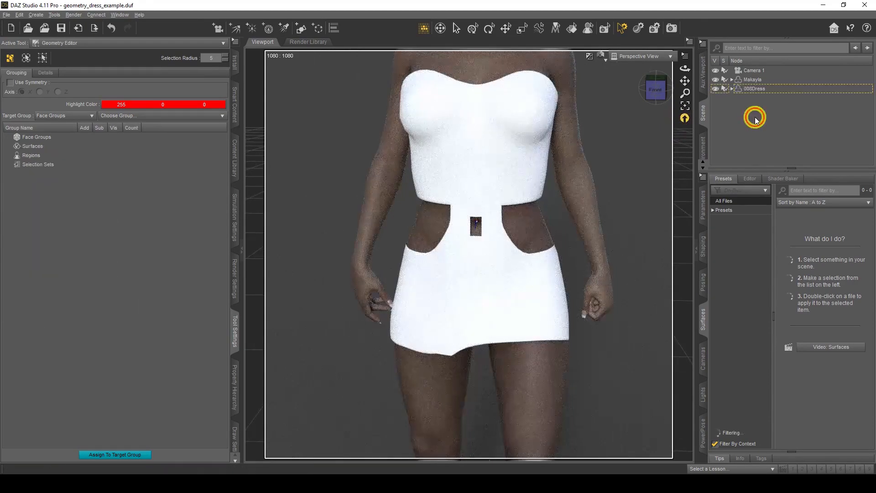
pyautogui.click(753, 92)
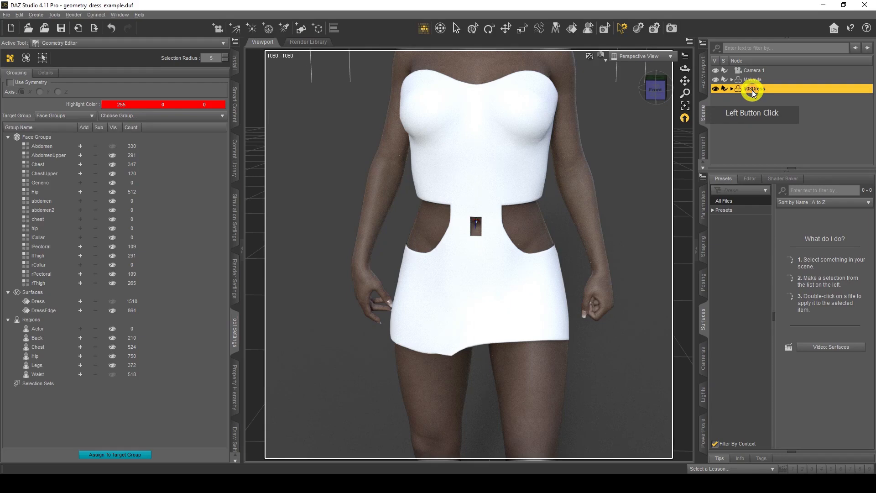
# Step: Show the viewport in Wire Shaded and select the front block of 008Dress polygons between the two waist cutouts
pyautogui.click(602, 56)
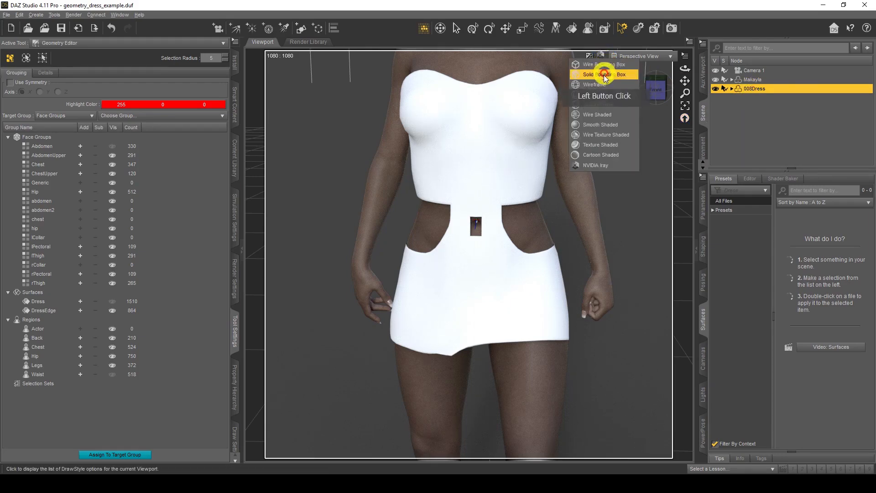
pyautogui.click(606, 115)
pyautogui.click(753, 90)
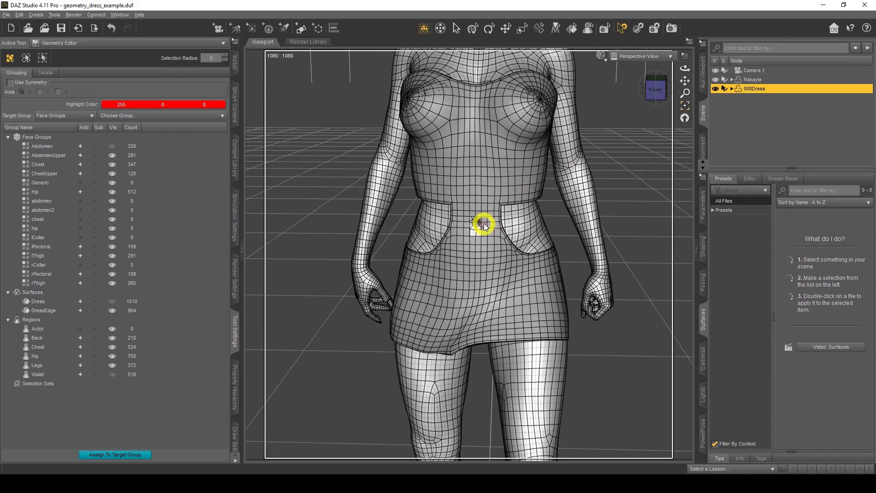
pyautogui.scroll(5, 484, 224)
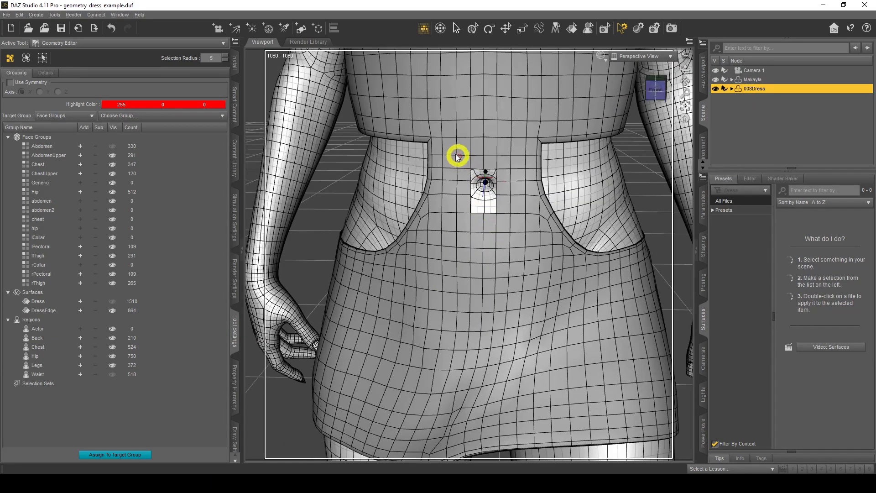
pyautogui.moveTo(439, 147)
pyautogui.mouseDown()
pyautogui.moveTo(524, 147)
pyautogui.moveTo(529, 197)
pyautogui.moveTo(508, 202)
pyautogui.moveTo(507, 156)
pyautogui.moveTo(520, 199)
pyautogui.moveTo(507, 157)
pyautogui.moveTo(455, 160)
pyautogui.moveTo(443, 170)
pyautogui.moveTo(439, 196)
pyautogui.moveTo(461, 201)
pyautogui.moveTo(440, 201)
pyautogui.moveTo(438, 220)
pyautogui.moveTo(532, 221)
pyautogui.moveTo(478, 220)
pyautogui.moveTo(460, 196)
pyautogui.moveTo(462, 154)
pyautogui.mouseUp()
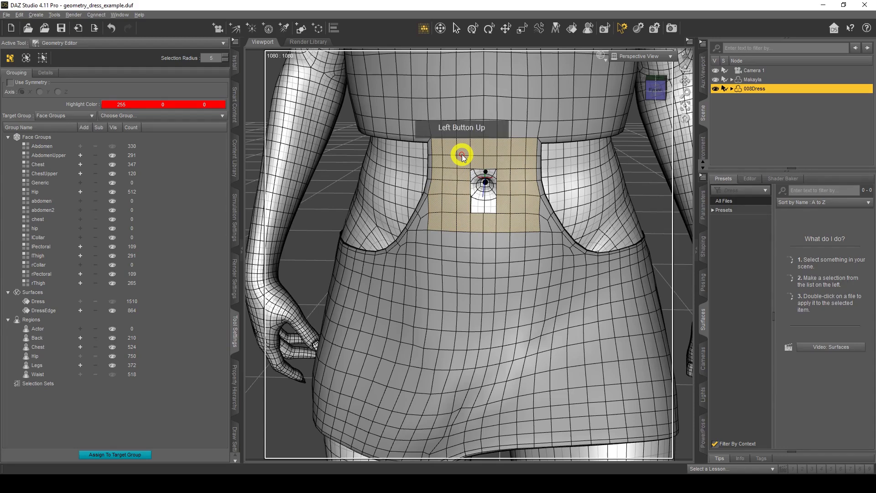
# Step: Show all hidden polygons of the dress again
pyautogui.rightClick(449, 180)
pyautogui.moveTo(482, 233)
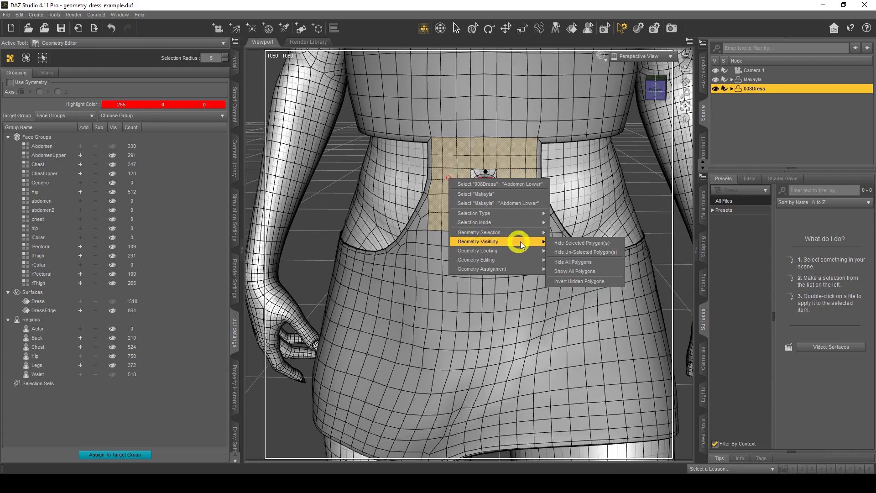
pyautogui.click(593, 273)
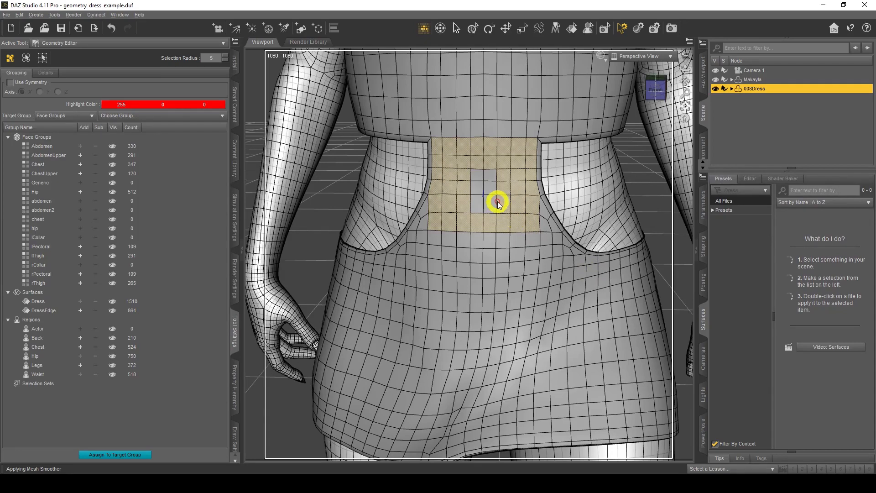
# Step: Add the unselected navel polygons to the selection and hide the whole block between the waist cutouts
pyautogui.moveTo(478, 176)
pyautogui.keyDown('ctrl'); pyautogui.mouseDown()
pyautogui.moveTo(500, 206)
pyautogui.moveTo(475, 174)
pyautogui.mouseUp(); pyautogui.keyUp('ctrl')
pyautogui.rightClick(475, 174)
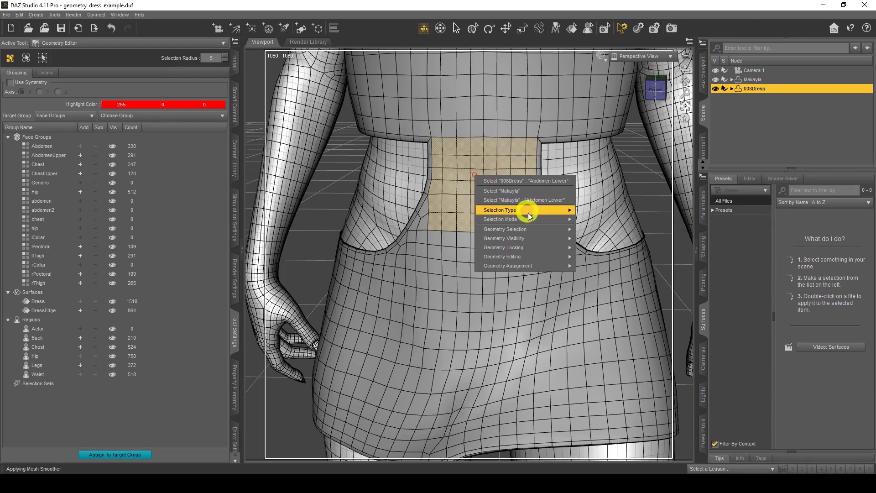
pyautogui.moveTo(530, 236)
pyautogui.click(611, 241)
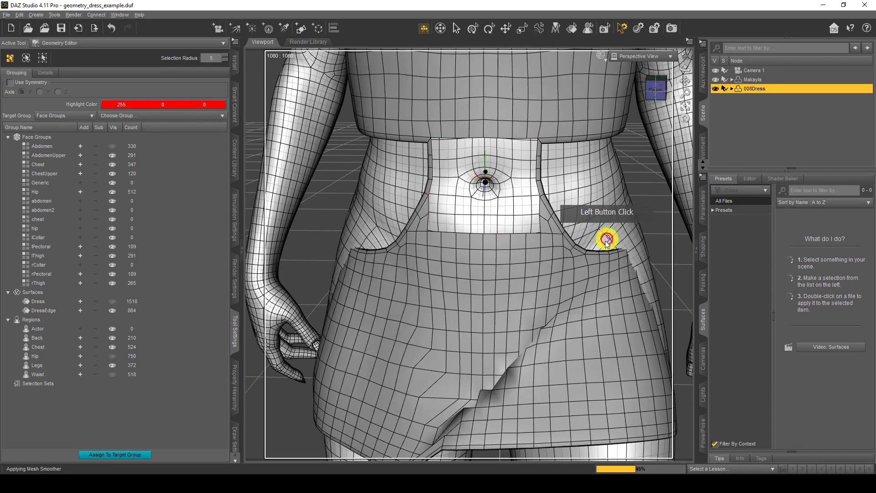
# Step: Preview the dress in the NVIDIA Iray draw style and inspect the larger waist opening from the front and back
pyautogui.scroll(-6, 587, 136)
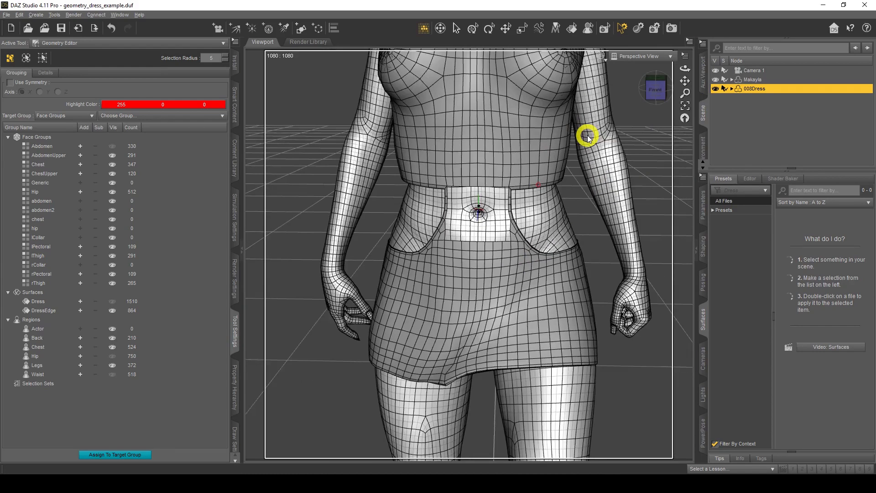
pyautogui.click(601, 54)
pyautogui.click(607, 158)
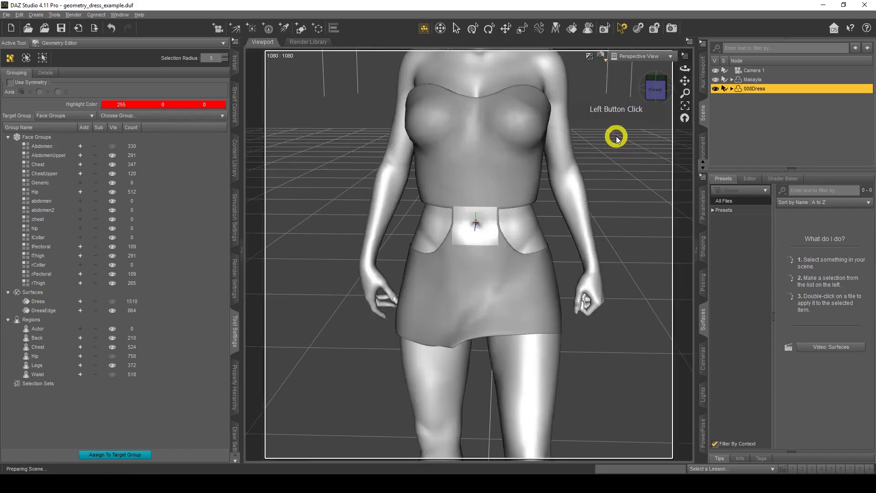
pyautogui.scroll(-1, 617, 139)
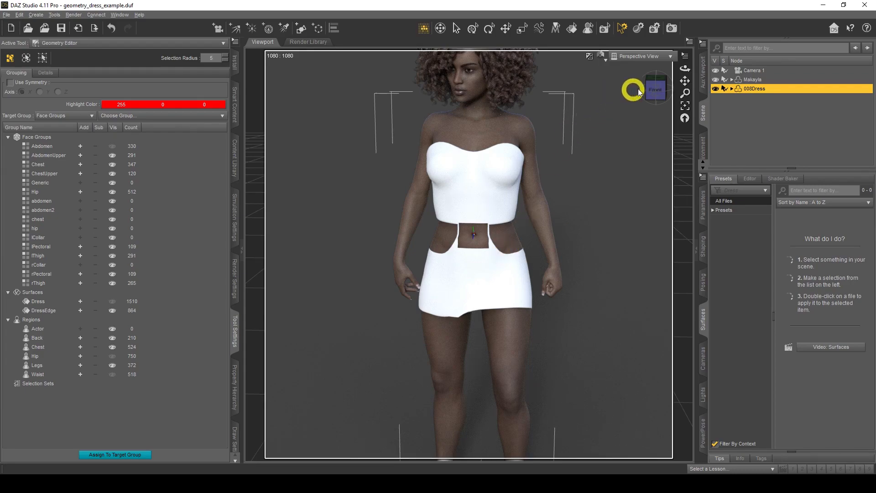
pyautogui.moveTo(680, 72)
pyautogui.mouseDown()
pyautogui.moveTo(662, 72)
pyautogui.moveTo(682, 73)
pyautogui.mouseUp()
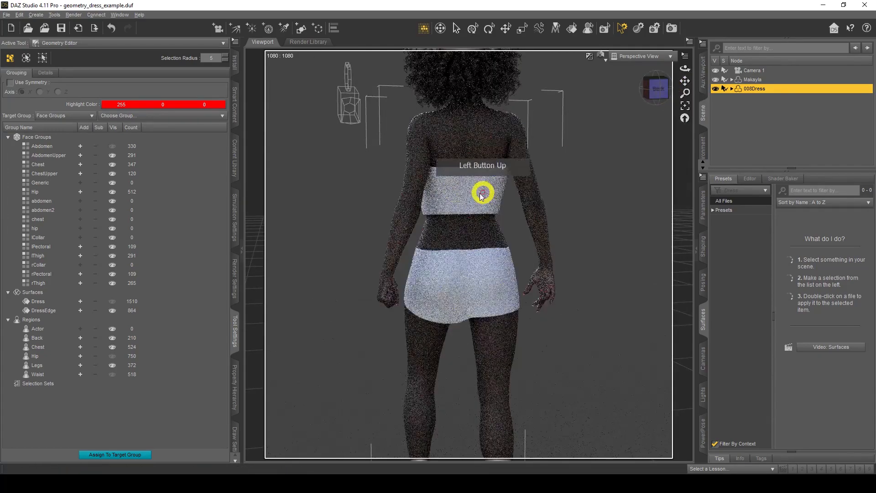
pyautogui.moveTo(687, 68)
pyautogui.mouseDown()
pyautogui.moveTo(710, 70)
pyautogui.moveTo(685, 68)
pyautogui.mouseUp()
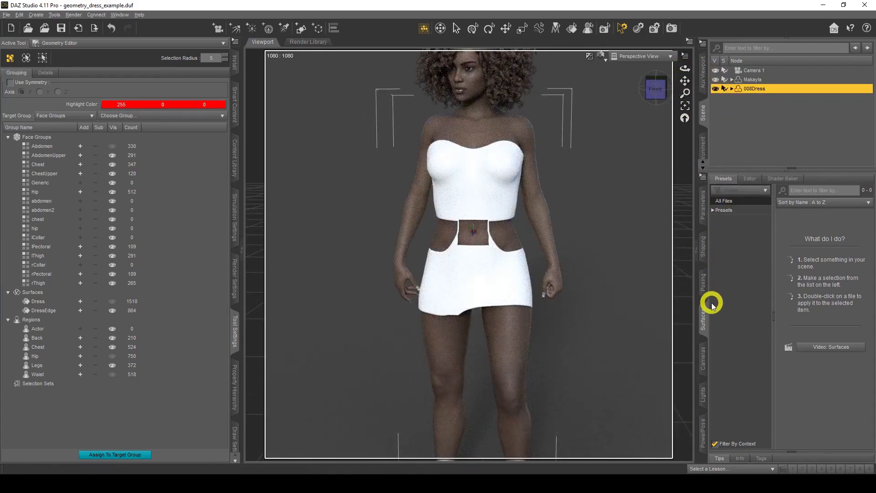
# Step: Set the Diffuse Color of the DressEdge surface to light red, 255, 128, 128
pyautogui.click(747, 179)
pyautogui.click(713, 226)
pyautogui.click(738, 245)
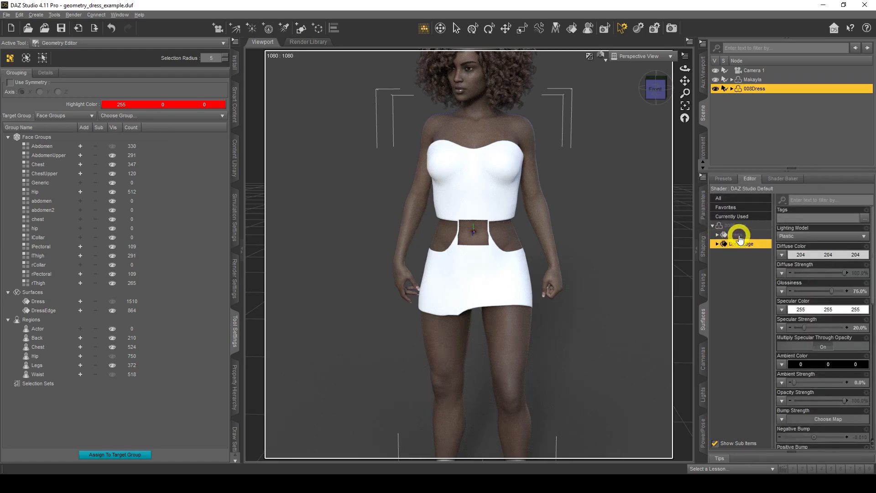
pyautogui.click(738, 234)
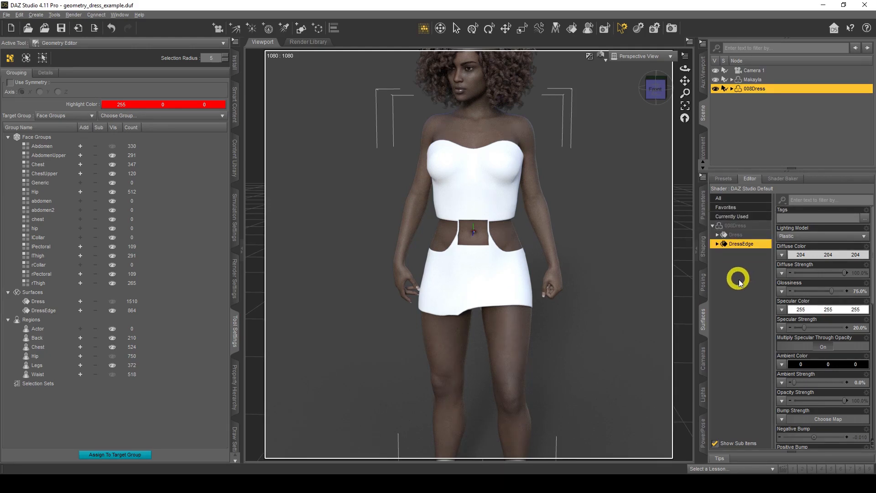
pyautogui.click(810, 253)
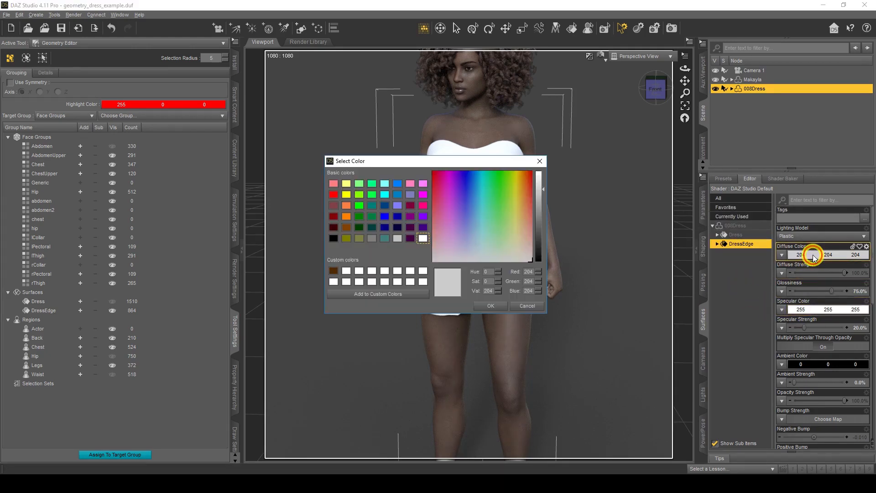
pyautogui.click(334, 183)
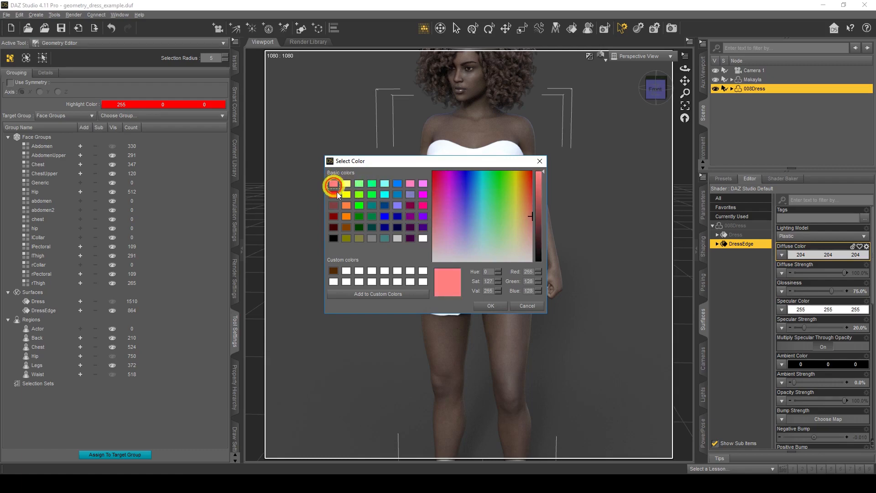
pyautogui.click(485, 306)
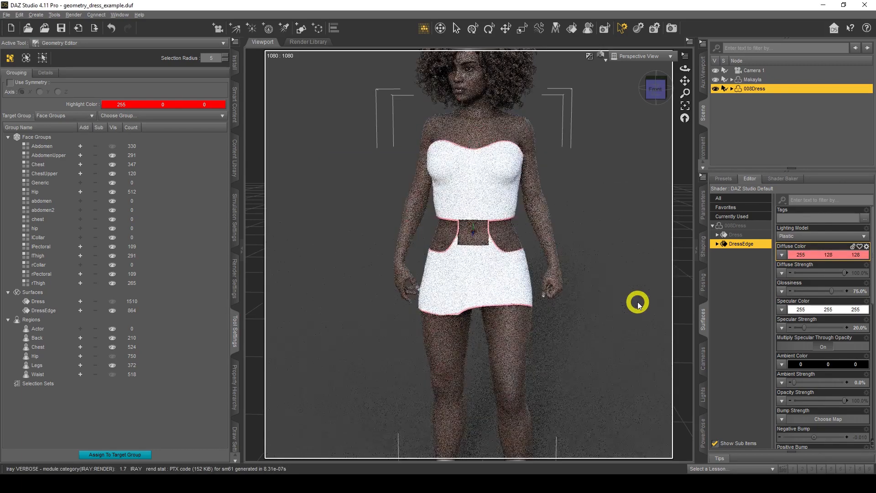
# Step: Set the Diffuse Color of the Dress surface to bright pink, 255, 0, 128
pyautogui.click(736, 234)
pyautogui.click(810, 255)
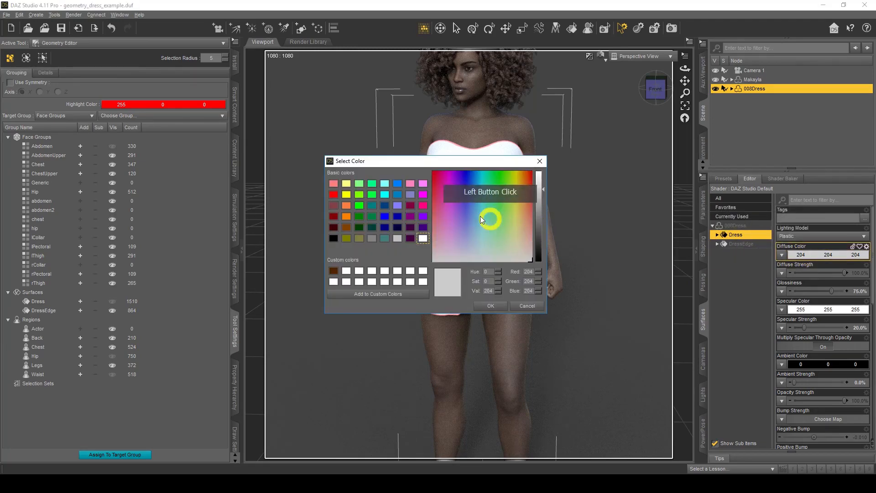
pyautogui.click(423, 205)
pyautogui.click(495, 306)
pyautogui.click(671, 275)
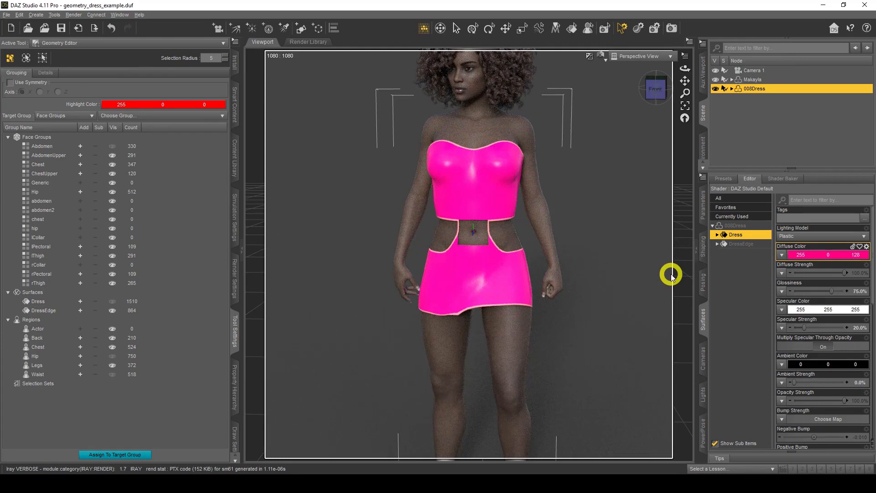
# Step: Switch the viewport from the Iray preview to a shaded wireframe draw style that shows the polygons of the dress top
pyautogui.click(602, 59)
pyautogui.click(607, 116)
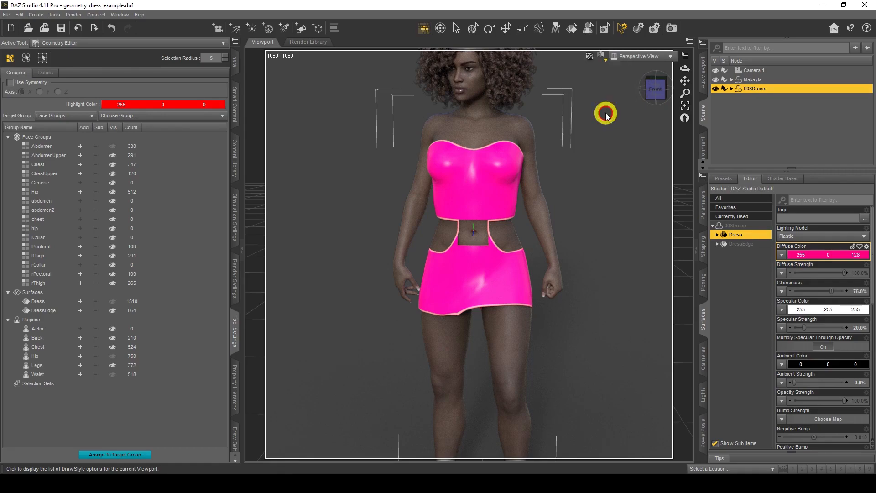
pyautogui.scroll(5, 502, 218)
pyautogui.scroll(3, 503, 219)
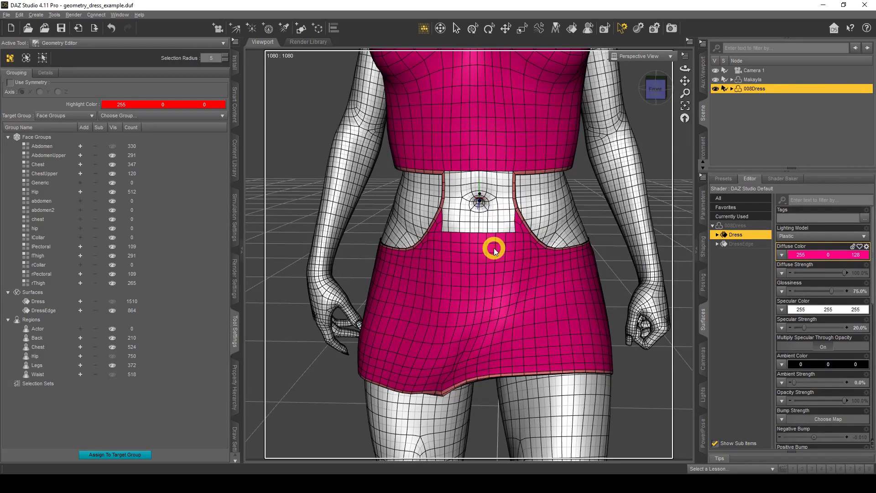
pyautogui.moveTo(685, 81); pyautogui.dragTo(470, 203)
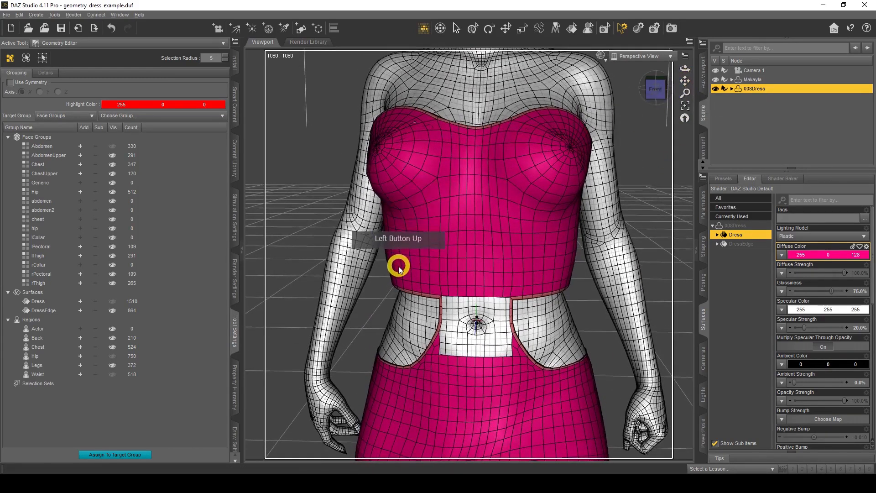
# Step: Select a horizontal band of polygons all the way around the dress top, just below the bust
pyautogui.moveTo(394, 275)
pyautogui.keyDown('ctrl'); pyautogui.mouseDown()
pyautogui.moveTo(397, 229)
pyautogui.moveTo(411, 234)
pyautogui.moveTo(398, 239)
pyautogui.moveTo(567, 234)
pyautogui.moveTo(576, 242)
pyautogui.moveTo(390, 247)
pyautogui.mouseUp(); pyautogui.keyUp('ctrl')
pyautogui.moveTo(685, 71); pyautogui.dragTo(685, 70)
pyautogui.moveTo(456, 242)
pyautogui.keyDown('ctrl'); pyautogui.mouseDown()
pyautogui.moveTo(519, 239)
pyautogui.moveTo(508, 248)
pyautogui.moveTo(441, 248)
pyautogui.mouseUp(); pyautogui.keyUp('ctrl')
pyautogui.click(670, 78)
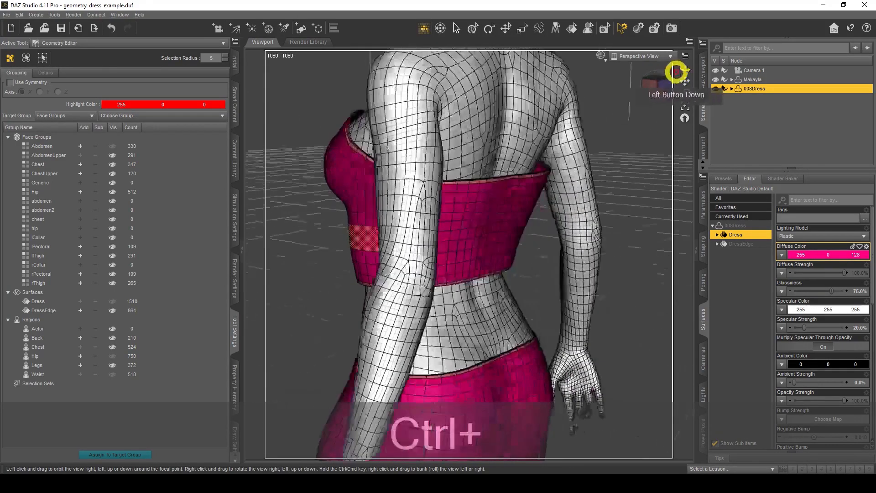
pyautogui.moveTo(385, 226)
pyautogui.keyDown('ctrl'); pyautogui.mouseDown()
pyautogui.moveTo(520, 231)
pyautogui.moveTo(385, 237)
pyautogui.moveTo(392, 235)
pyautogui.mouseUp(); pyautogui.keyUp('ctrl')
pyautogui.moveTo(685, 70); pyautogui.dragTo(683, 73)
pyautogui.moveTo(422, 230)
pyautogui.keyDown('ctrl'); pyautogui.mouseDown()
pyautogui.moveTo(497, 239)
pyautogui.moveTo(518, 250)
pyautogui.moveTo(430, 244)
pyautogui.moveTo(477, 245)
pyautogui.mouseUp(); pyautogui.keyUp('ctrl')
pyautogui.moveTo(687, 70); pyautogui.dragTo(688, 70)
# Step: Create a new surface named Line from the selected band of polygons
pyautogui.rightClick(472, 250)
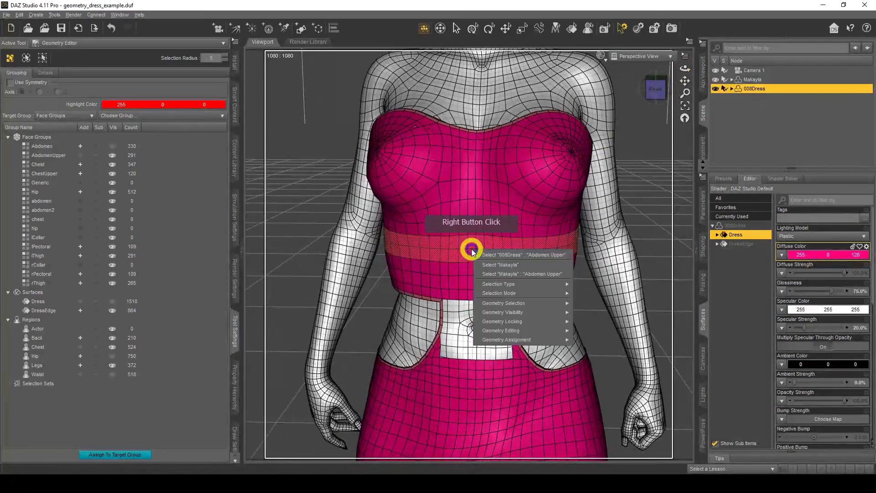
pyautogui.moveTo(529, 302)
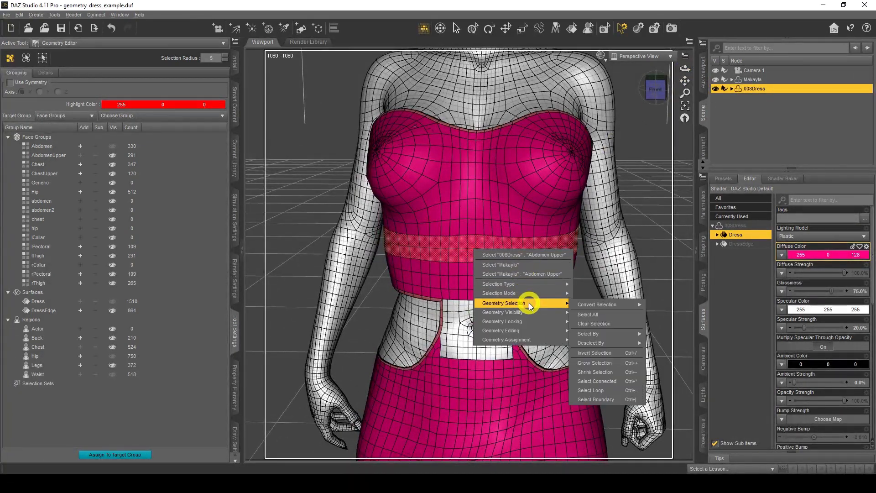
pyautogui.moveTo(527, 338)
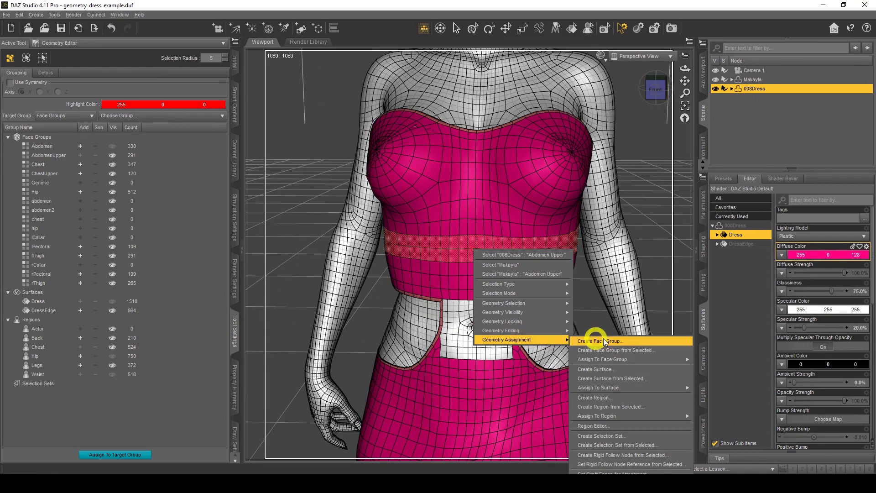
pyautogui.click(625, 371)
pyautogui.click(406, 237)
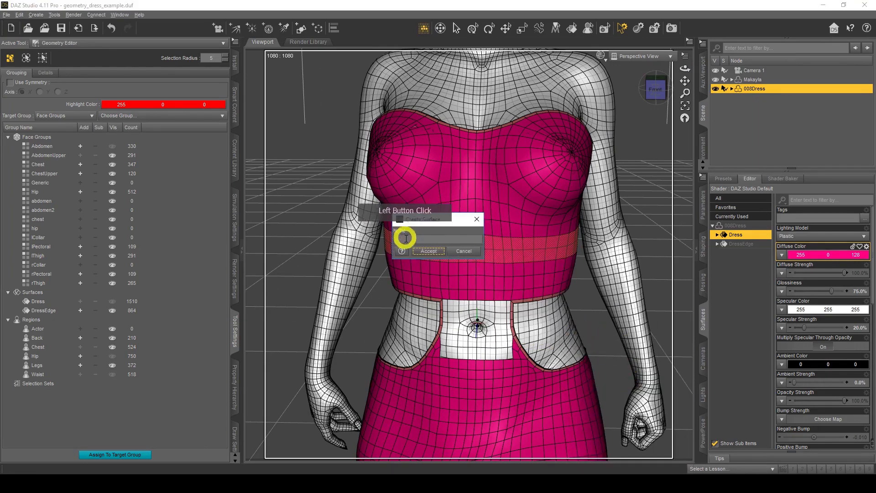
pyautogui.write('Line')
pyautogui.press('Return')
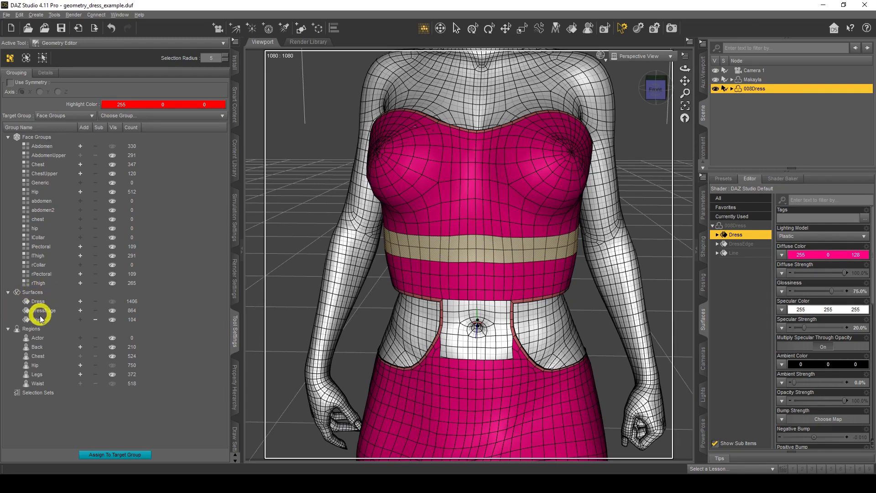
# Step: Preview the dress in the NVIDIA Iray draw style with the Node Selection tool and review the settings of its three surfaces
pyautogui.click(735, 254)
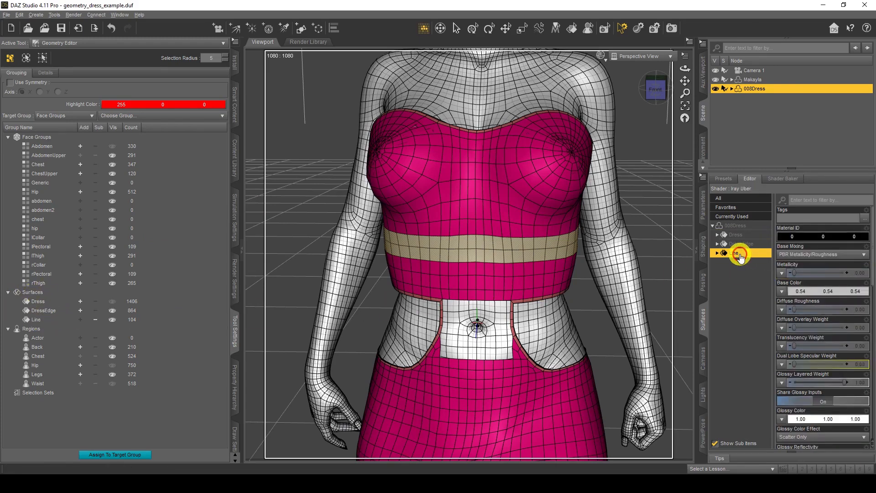
pyautogui.click(602, 56)
pyautogui.click(598, 159)
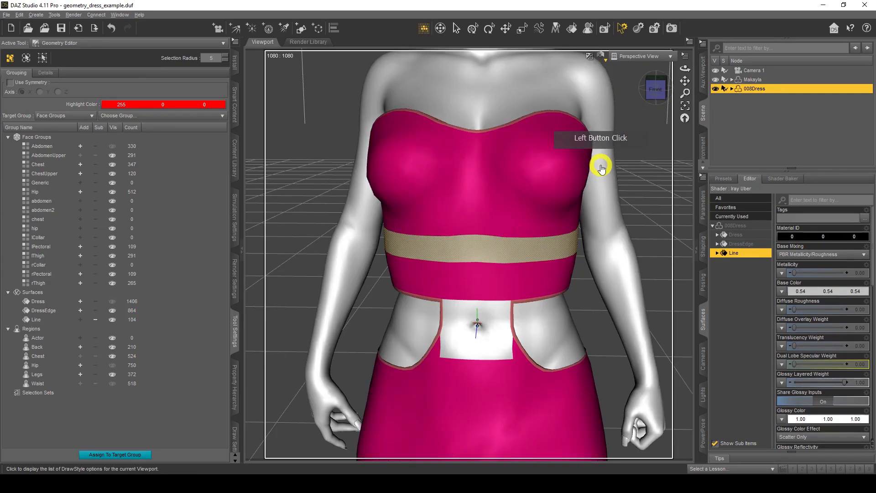
pyautogui.click(458, 32)
pyautogui.click(657, 150)
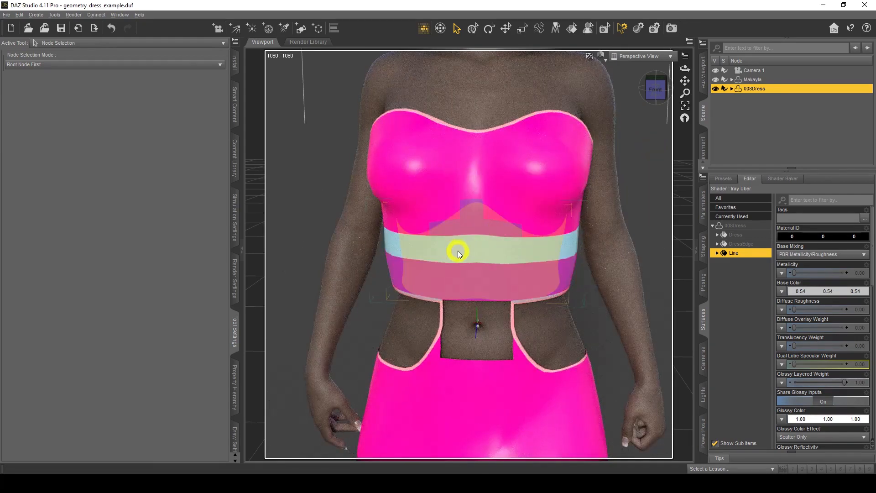
pyautogui.click(742, 244)
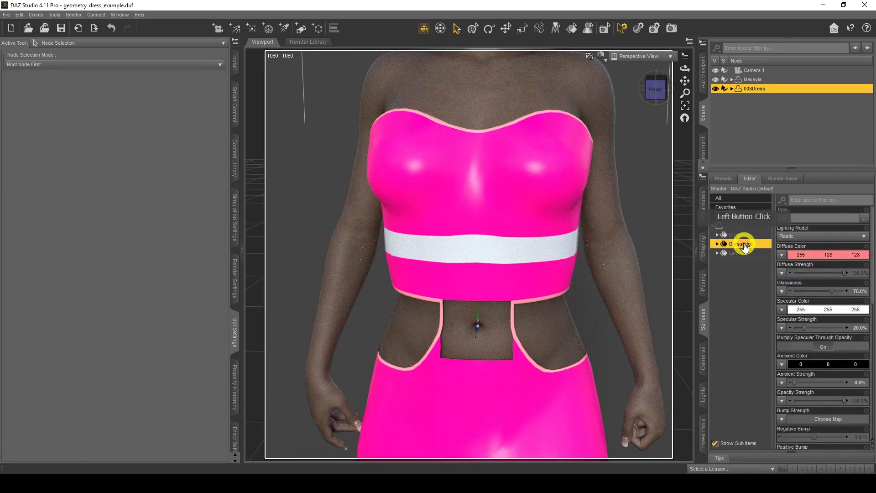
pyautogui.click(744, 235)
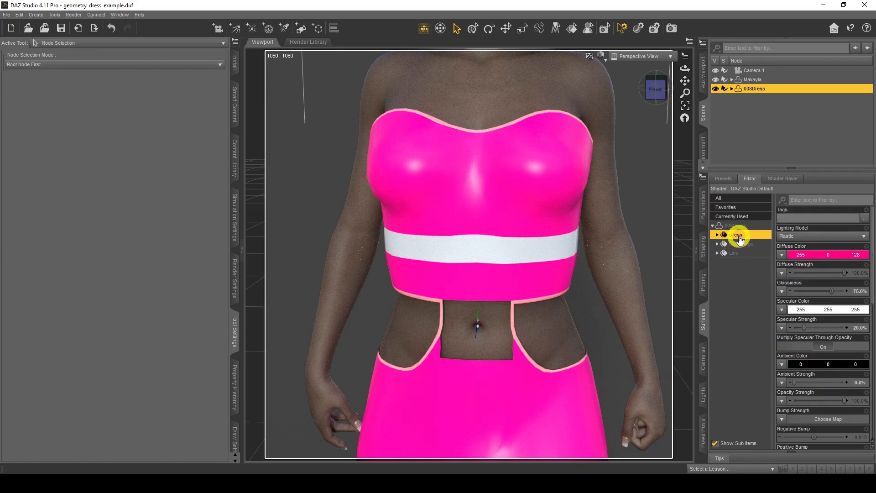
pyautogui.click(733, 253)
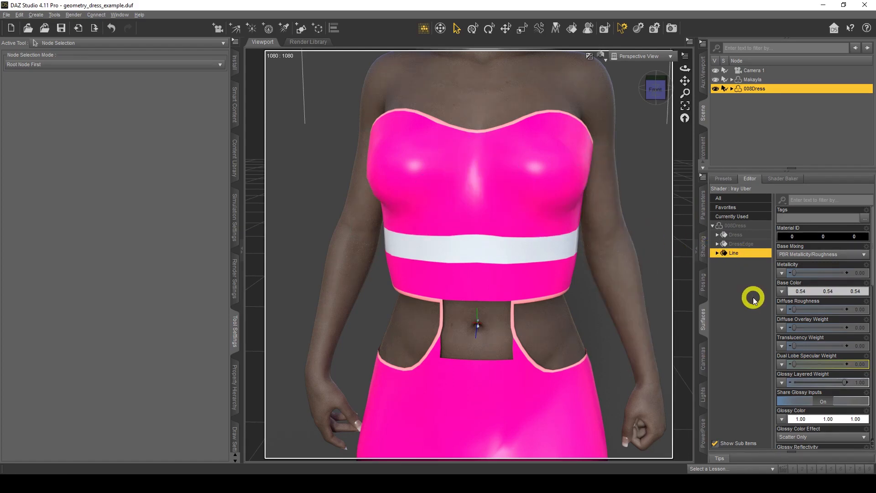
pyautogui.click(743, 245)
# Step: Apply the Diamond shader from the Iray Crystal presets to the Line surface
pyautogui.click(740, 252)
pyautogui.click(725, 183)
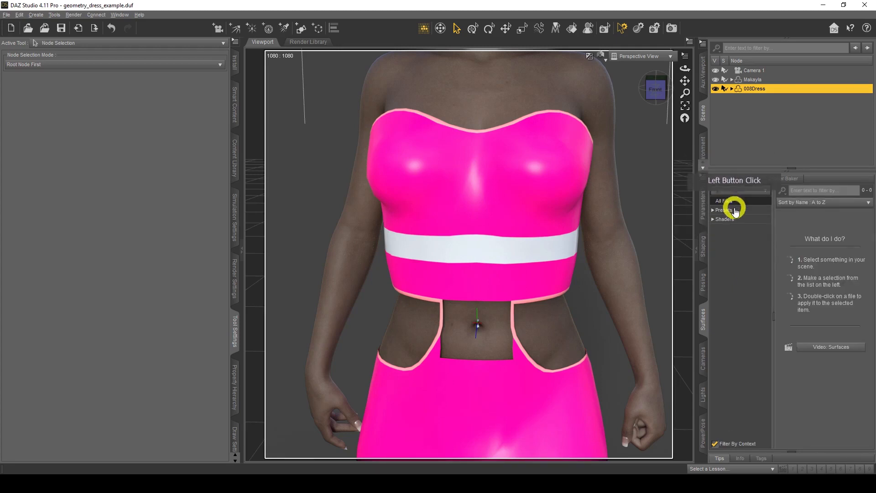
pyautogui.click(714, 219)
pyautogui.click(717, 246)
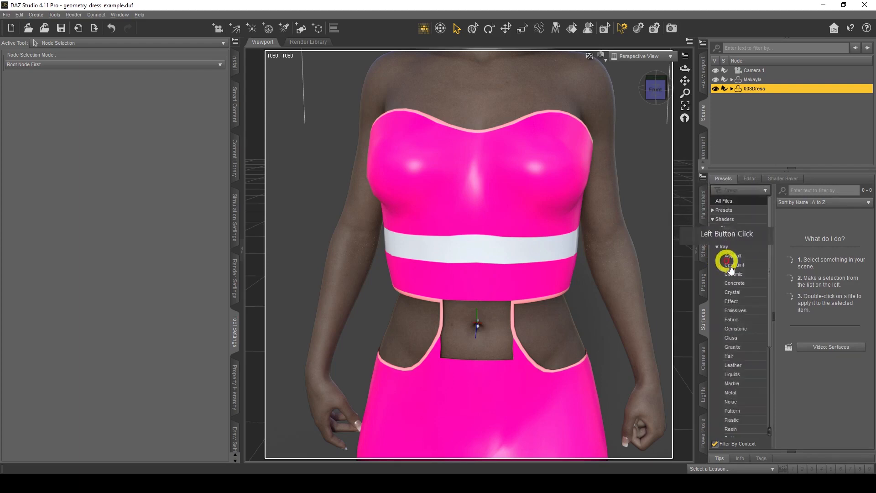
pyautogui.click(737, 292)
pyautogui.click(860, 236)
pyautogui.doubleClick(841, 265)
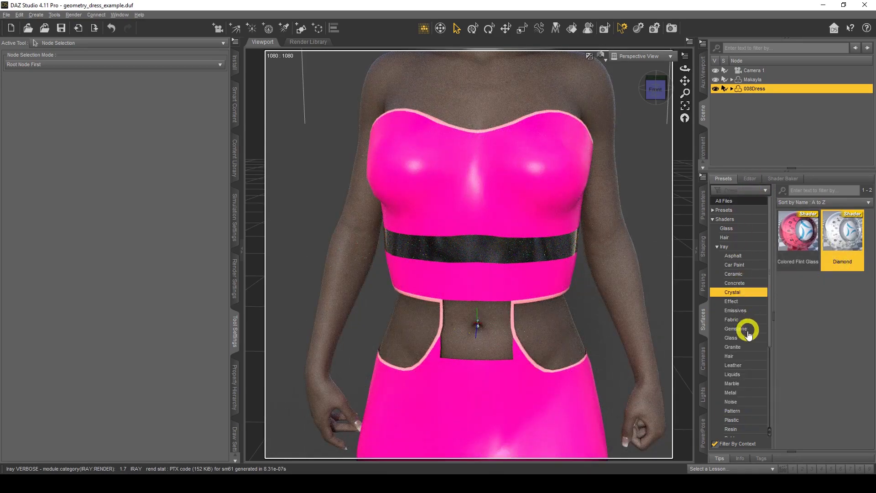
# Step: Apply the Iray Leather shader preset to the Line surface and check the band on the whole dress
pyautogui.scroll(-1, 741, 353)
pyautogui.click(735, 342)
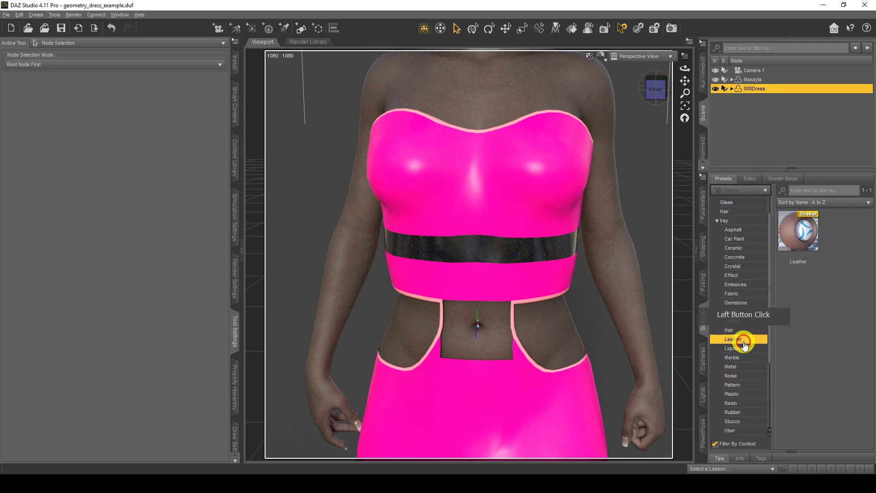
pyautogui.click(804, 247)
pyautogui.doubleClick(803, 247)
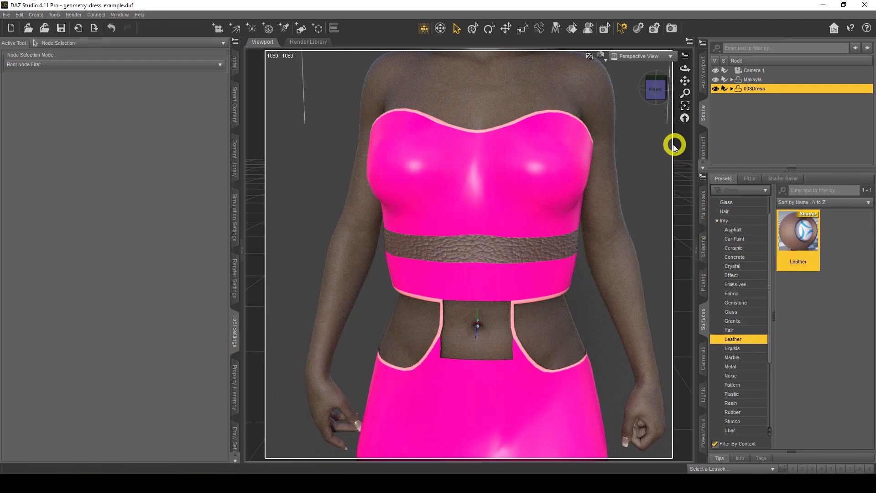
pyautogui.scroll(-2, 669, 139)
pyautogui.scroll(-1, 660, 149)
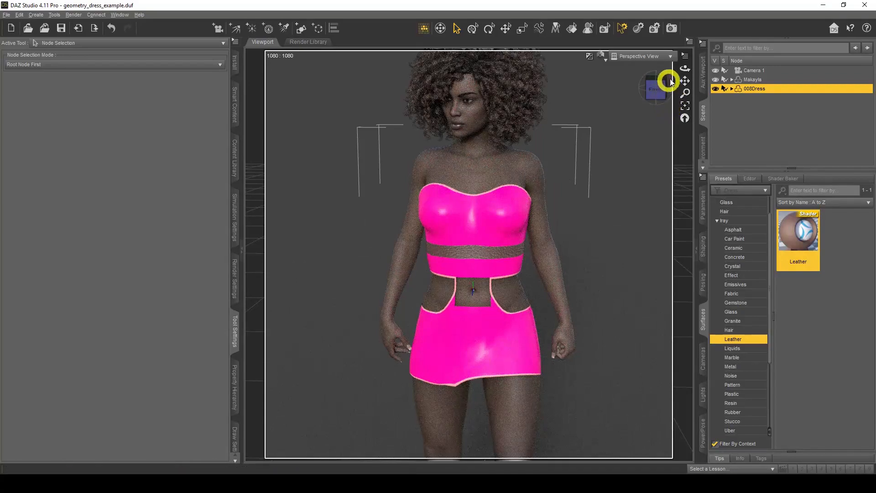
pyautogui.moveTo(685, 65)
pyautogui.mouseDown()
pyautogui.moveTo(665, 68)
pyautogui.moveTo(694, 69)
pyautogui.mouseUp()
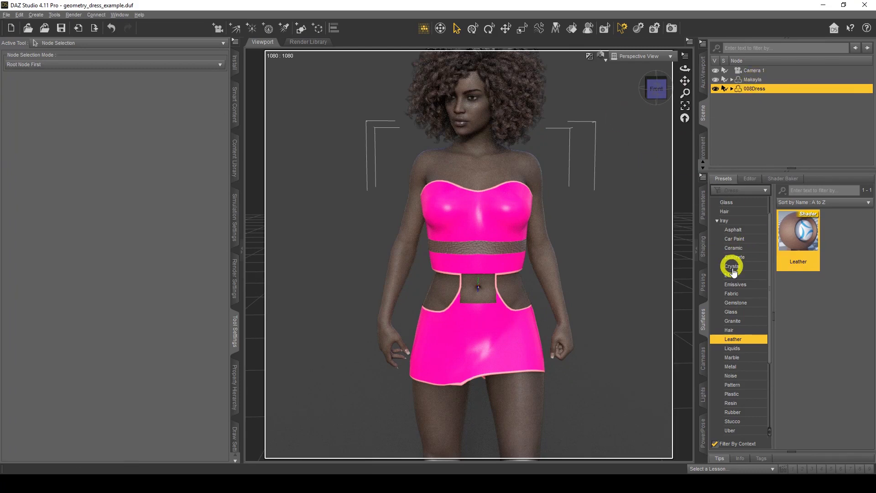
# Step: Return to the Geometry Editor and hide the selected Line polygons, leaving a gap below the bust
pyautogui.click(112, 46)
pyautogui.click(91, 156)
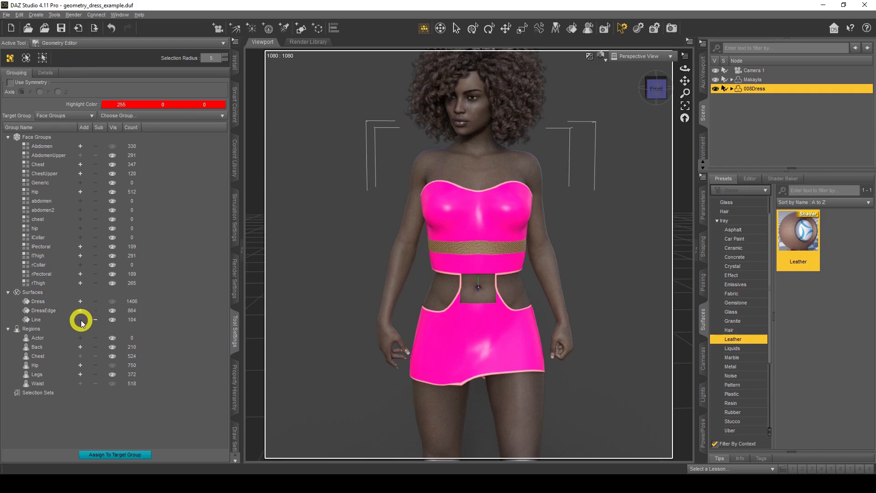
pyautogui.rightClick(471, 273)
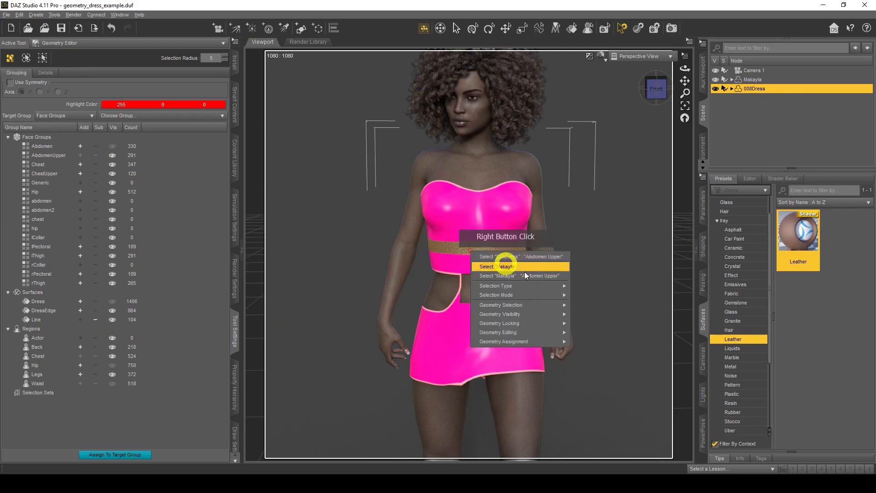
pyautogui.moveTo(556, 295)
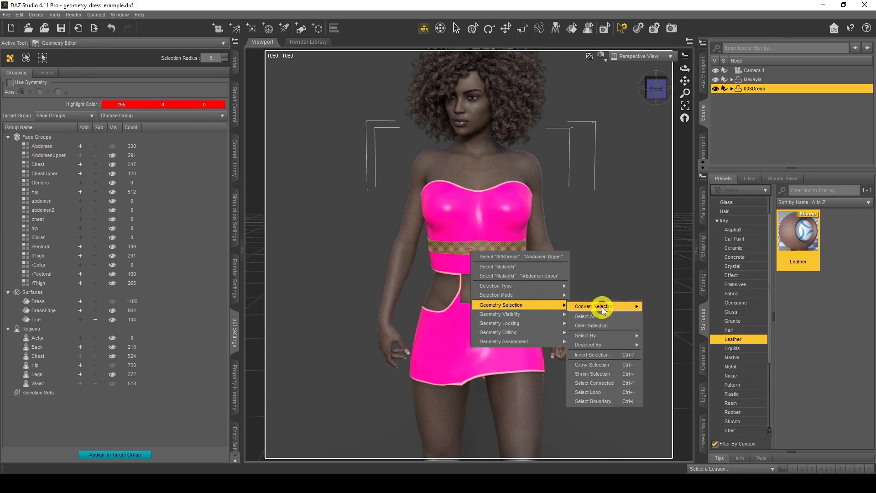
pyautogui.moveTo(536, 316)
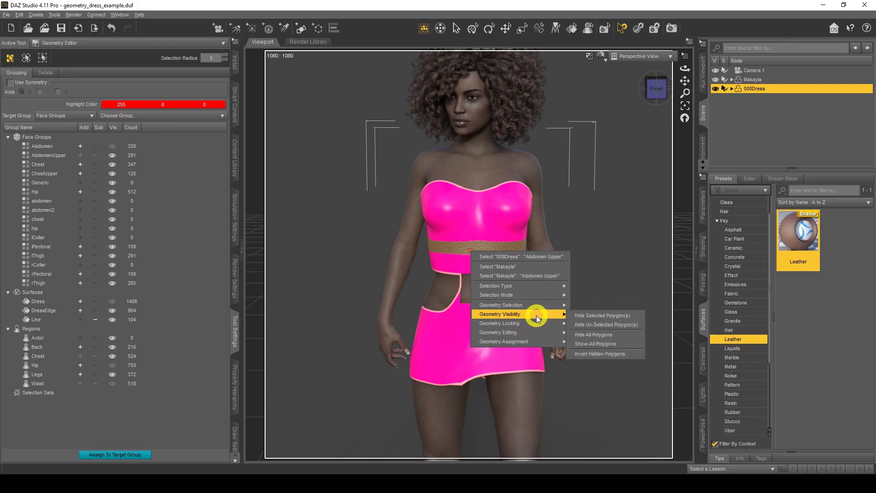
pyautogui.click(601, 323)
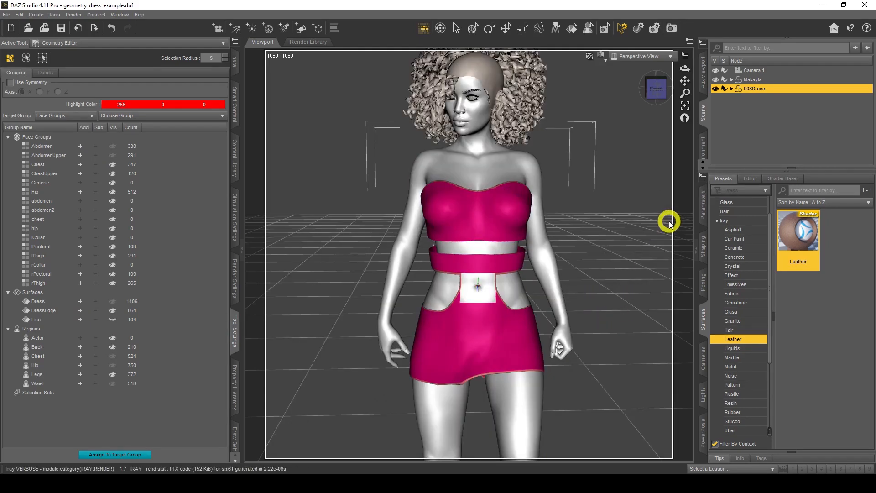
pyautogui.moveTo(685, 70); pyautogui.dragTo(685, 69)
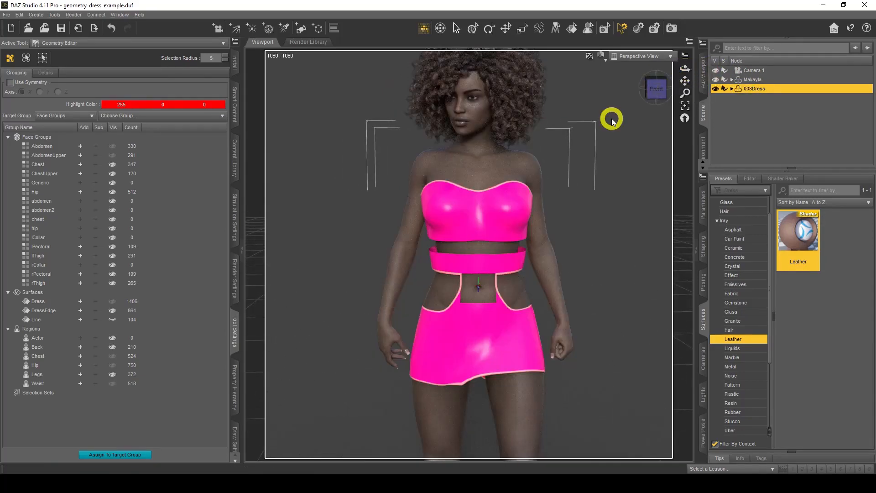